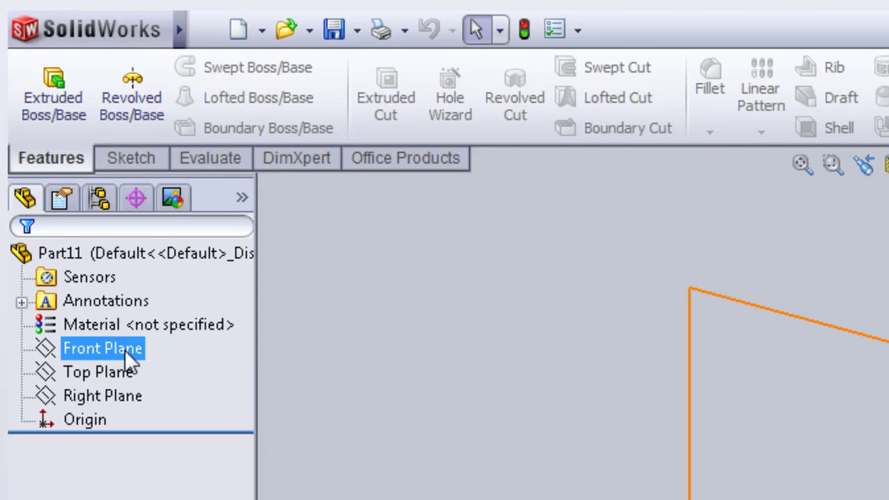
# Start a Front Plane sketch with a short horizontal line from the origin, then a downward-sloping line.
pyautogui.click(135, 293)
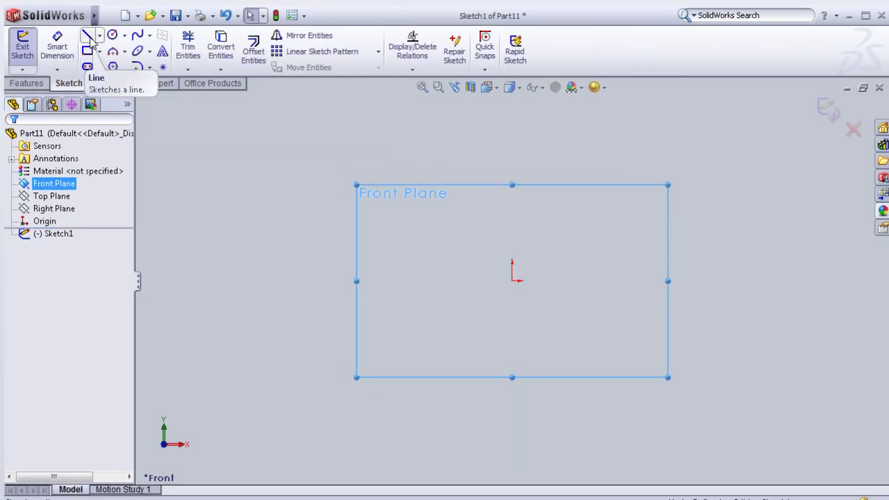
pyautogui.click(545, 296)
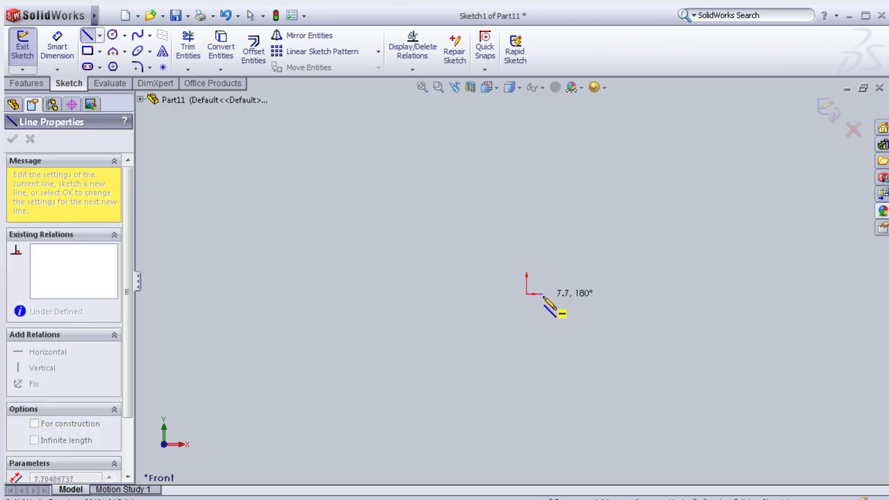
pyautogui.click(544, 297)
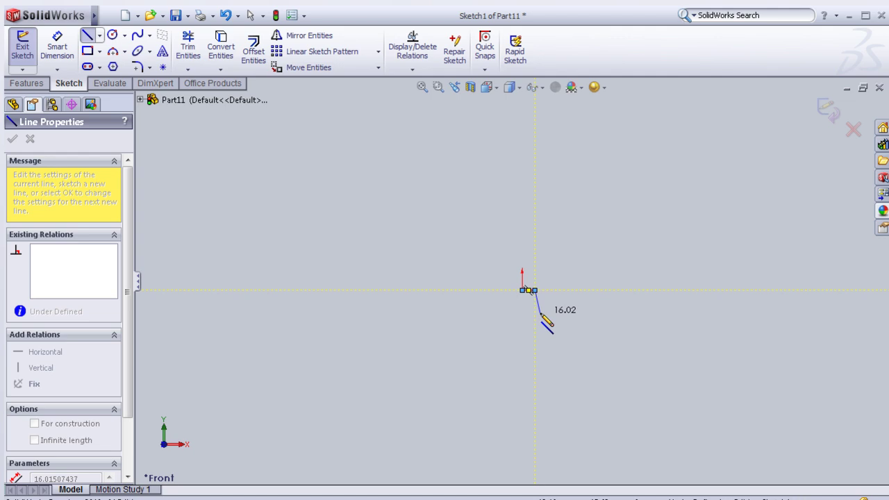
pyautogui.click(545, 318)
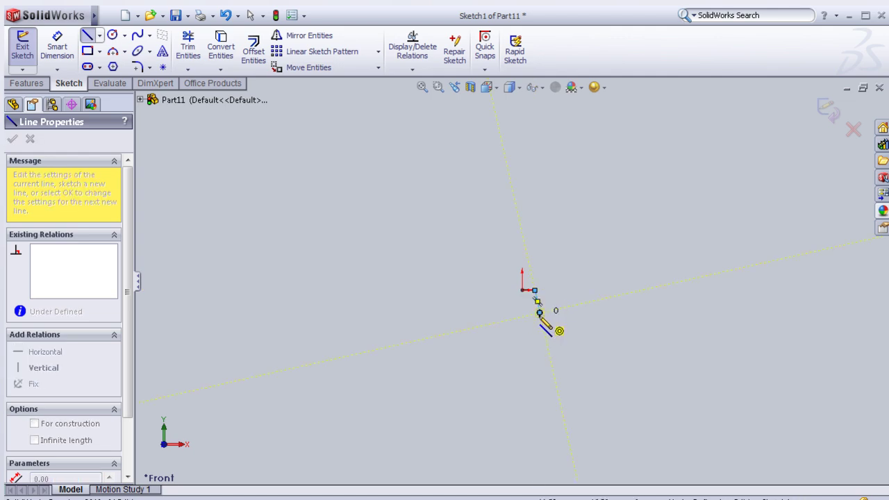
pyautogui.click(541, 314)
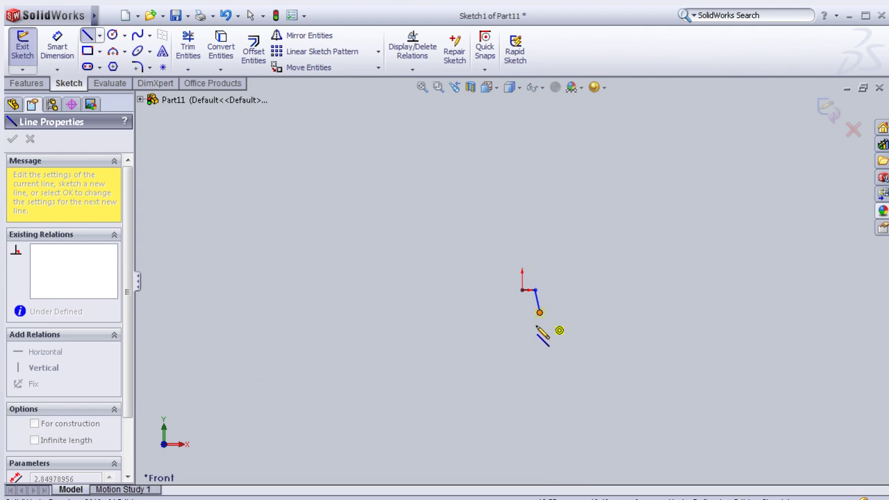
# Try a tangent arc from the sloped line's end, then abandon it.
pyautogui.press('a')
pyautogui.scroll(-2, 556, 340)
pyautogui.scroll(-2, 557, 332)
pyautogui.scroll(-2, 545, 327)
pyautogui.scroll(-2, 528, 297)
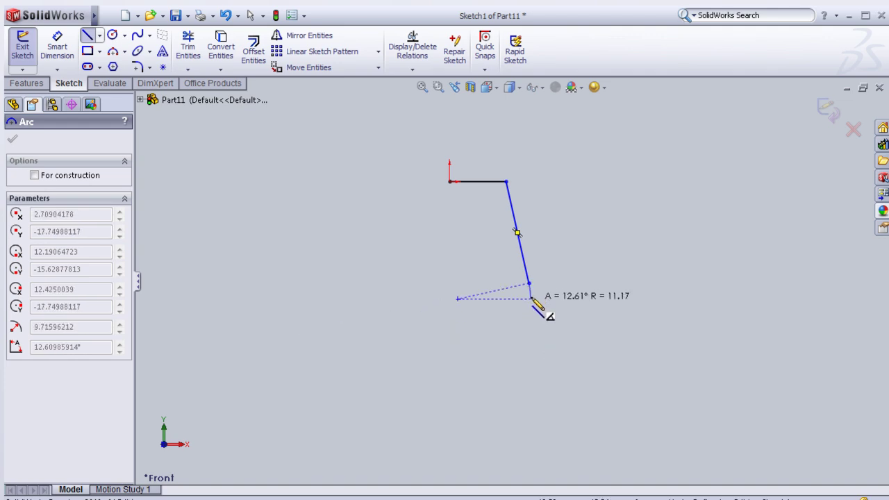
pyautogui.scroll(-2, 531, 300)
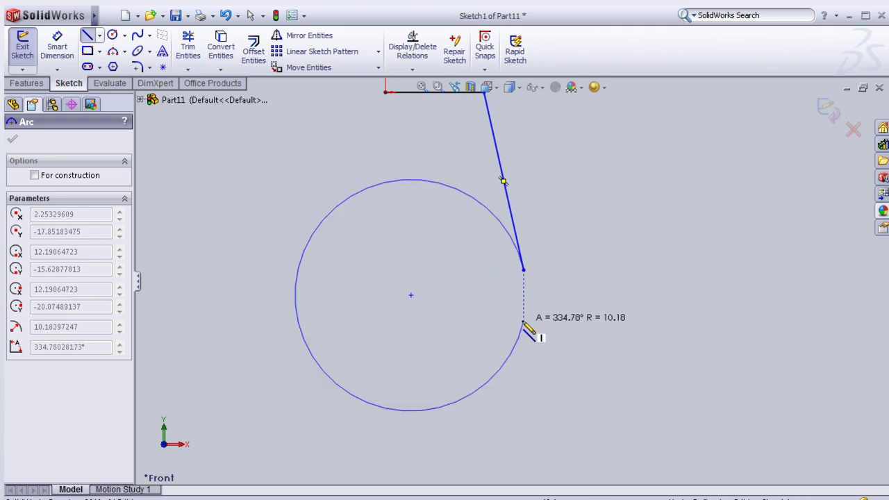
pyautogui.scroll(2, 534, 332)
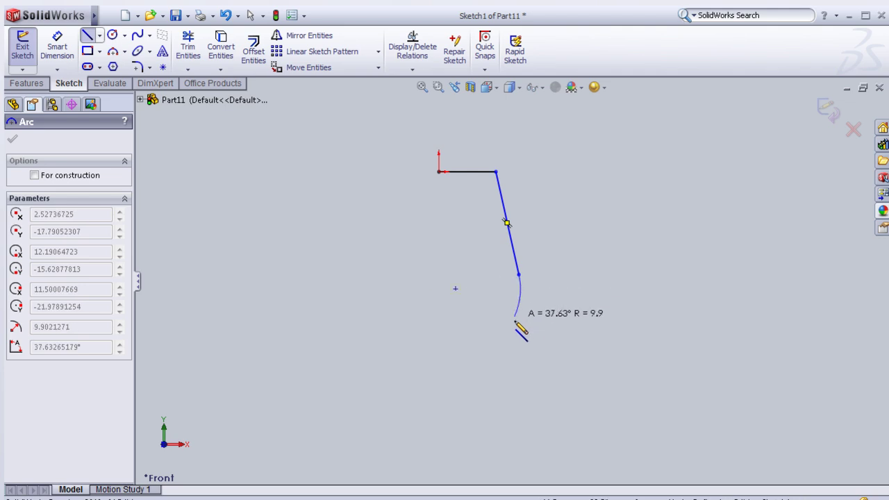
pyautogui.press('Escape')
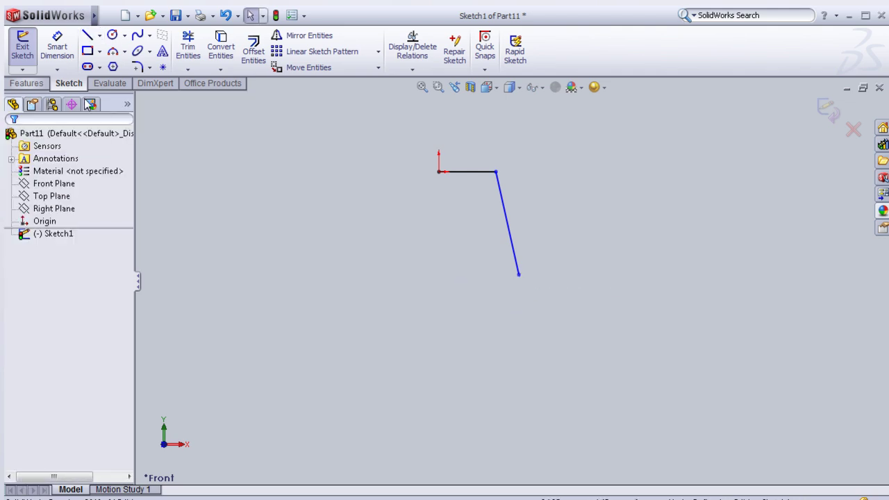
# Draw a line sloping down-left from the end of the sloped line.
pyautogui.press('l')
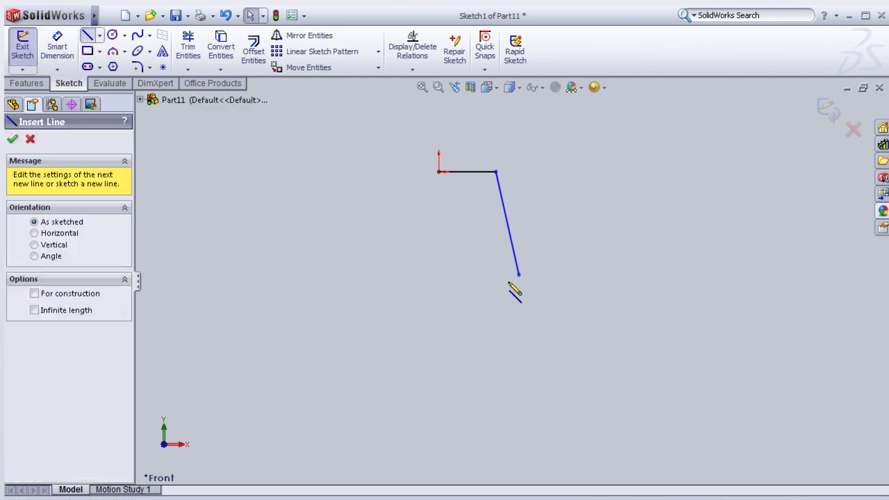
pyautogui.click(519, 275)
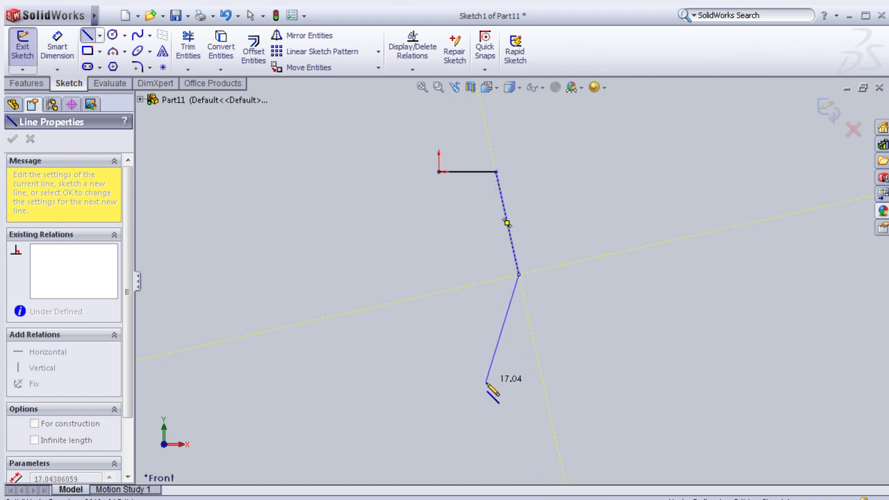
pyautogui.doubleClick(486, 383)
pyautogui.click(486, 382)
# Continue with a long line down-right, a line back down-left, and a short horizontal bottom line.
pyautogui.scroll(5, 494, 386)
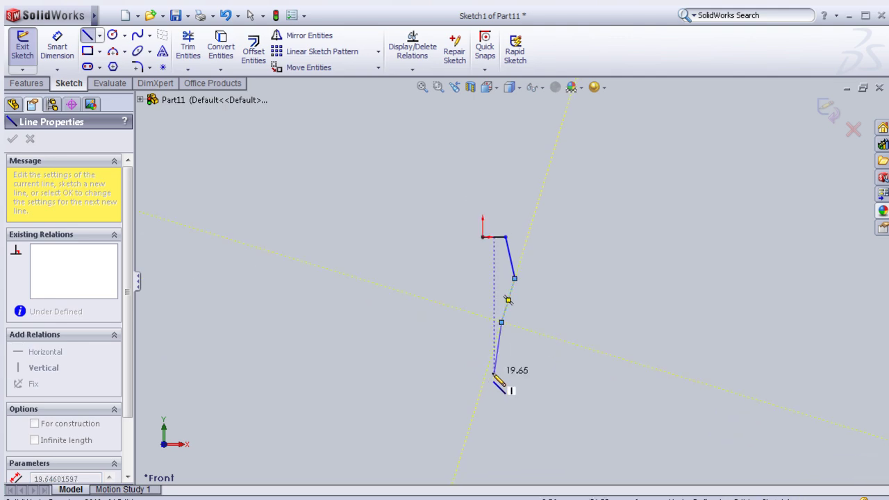
pyautogui.scroll(-2, 540, 427)
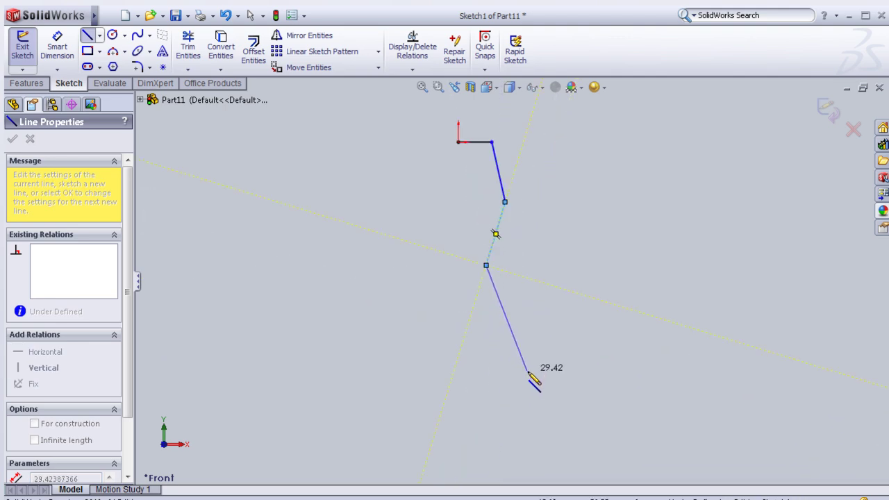
pyautogui.scroll(-1, 542, 412)
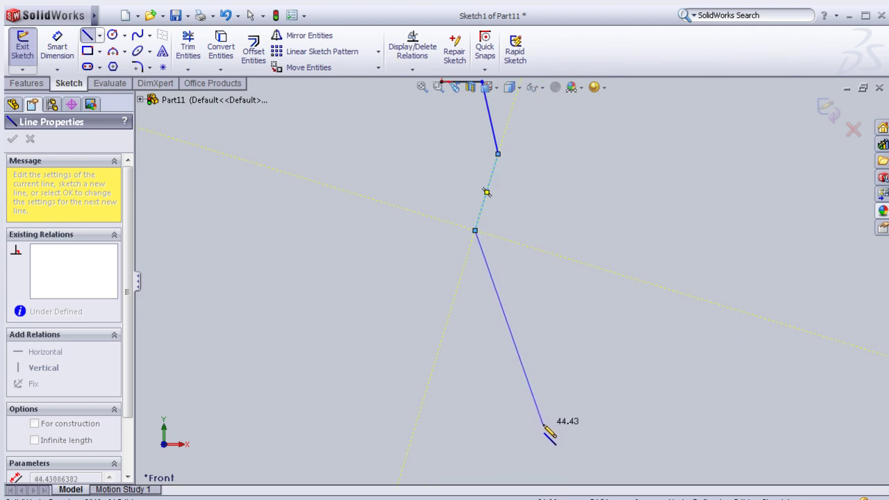
pyautogui.scroll(-1, 552, 434)
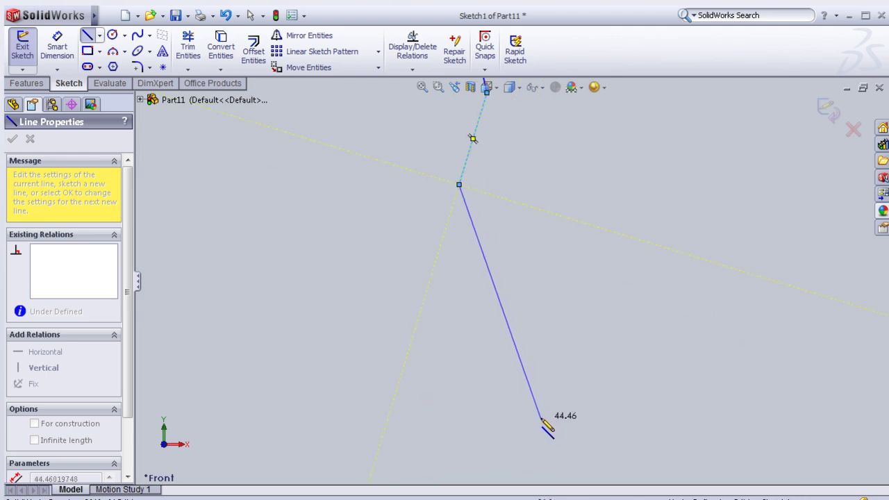
pyautogui.scroll(2, 547, 419)
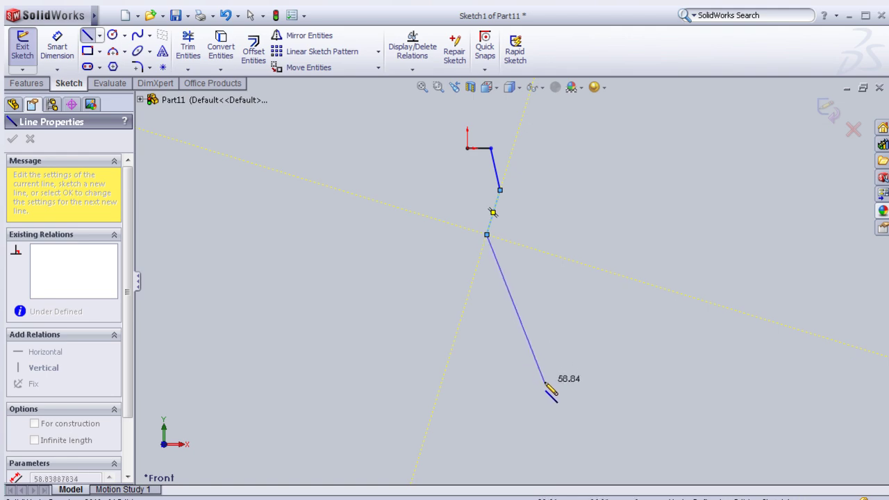
pyautogui.click(533, 365)
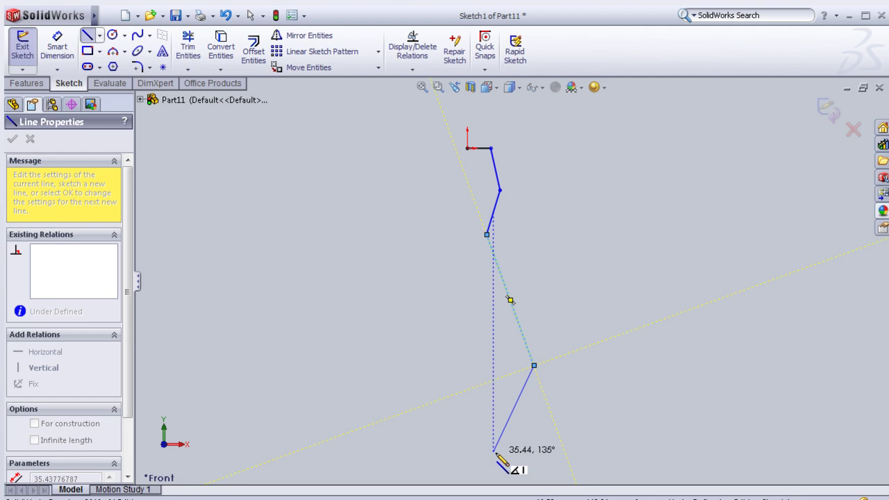
pyautogui.click(494, 452)
pyautogui.click(467, 451)
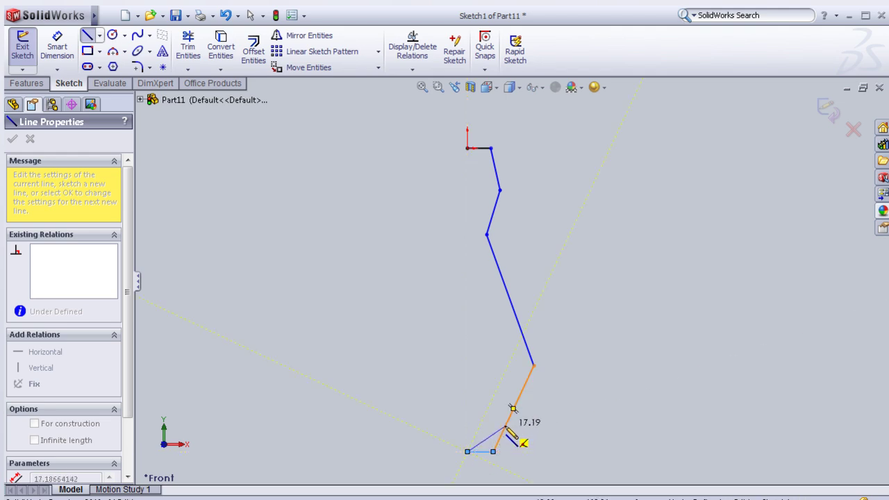
pyautogui.press('Escape')
# Dimension the distance between the top and bottom lines as 110 mm.
pyautogui.click(59, 55)
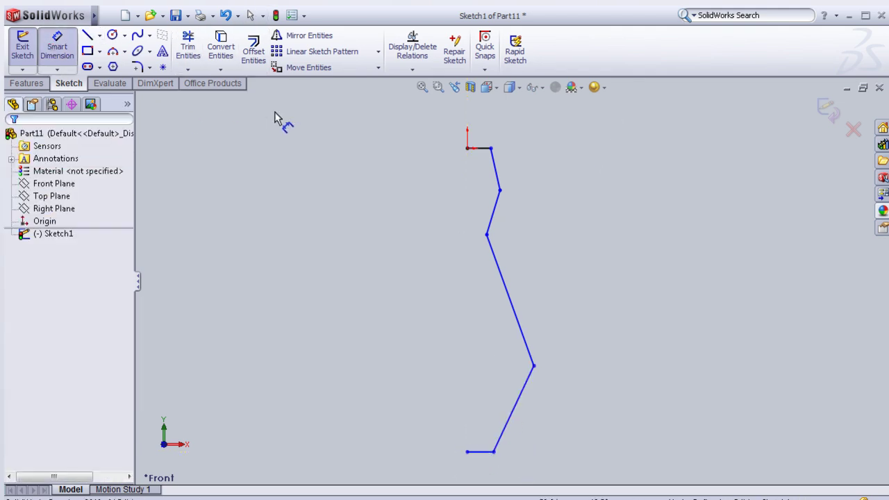
pyautogui.click(484, 152)
pyautogui.click(480, 451)
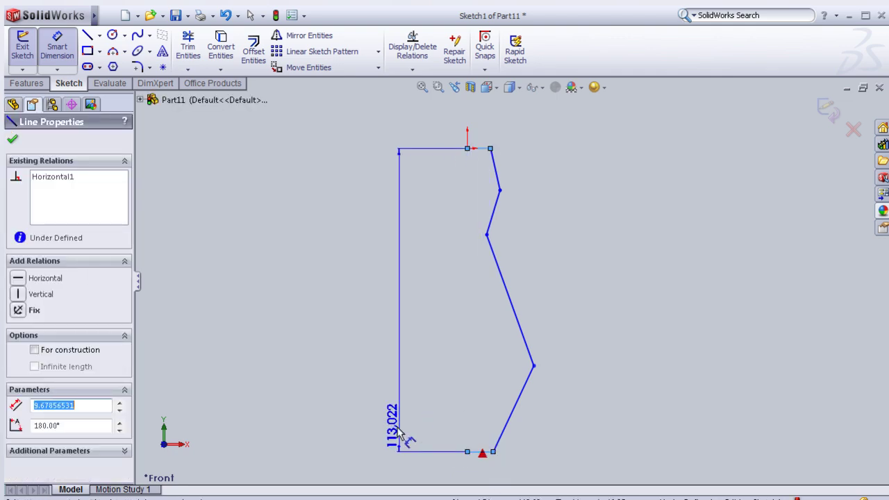
pyautogui.click(359, 417)
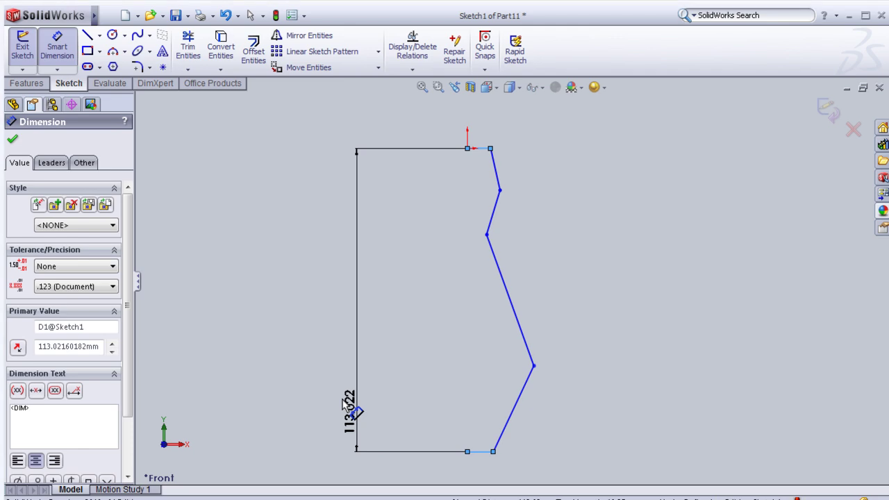
pyautogui.doubleClick(346, 406)
pyautogui.write('110')
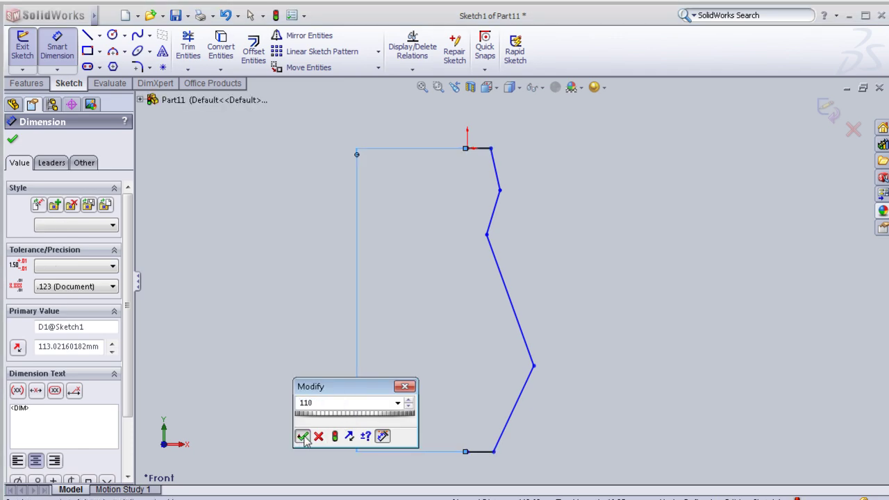
pyautogui.click(302, 436)
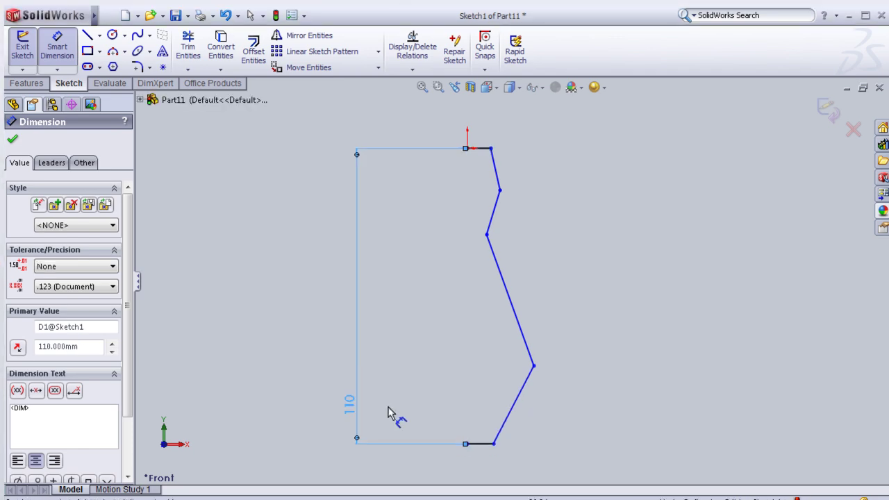
pyautogui.scroll(3, 445, 363)
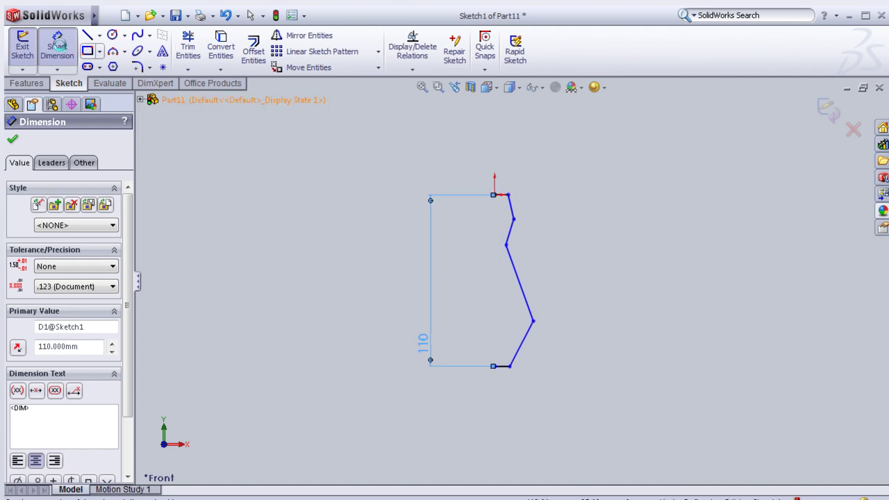
pyautogui.scroll(-5, 555, 243)
# Dimension the top horizontal line and change its length from 8.694 to 10 mm.
pyautogui.click(537, 254)
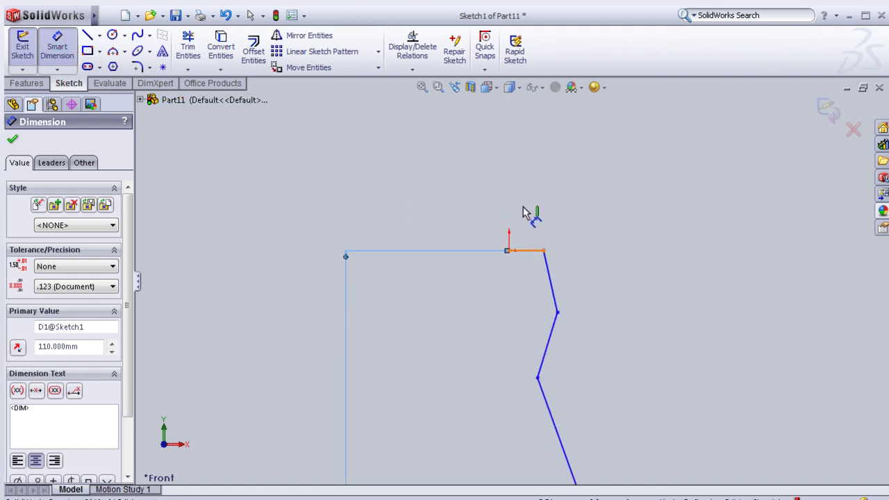
pyautogui.click(526, 202)
pyautogui.press('Escape')
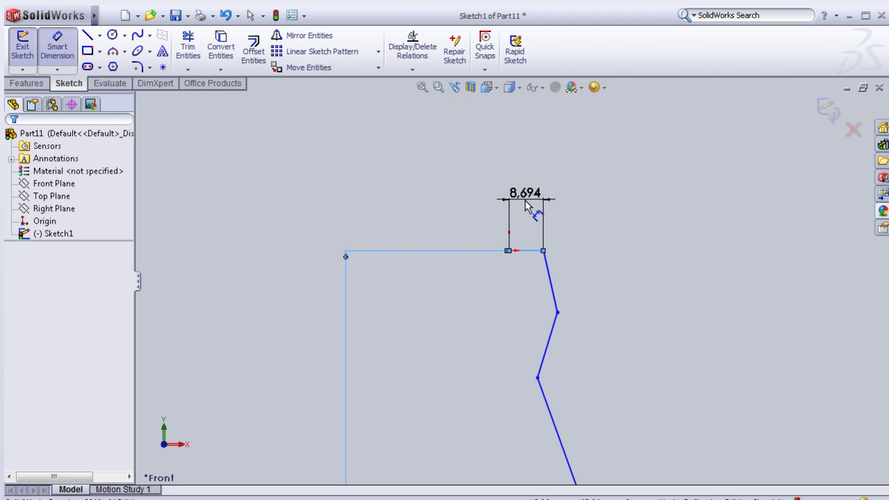
pyautogui.click(525, 203)
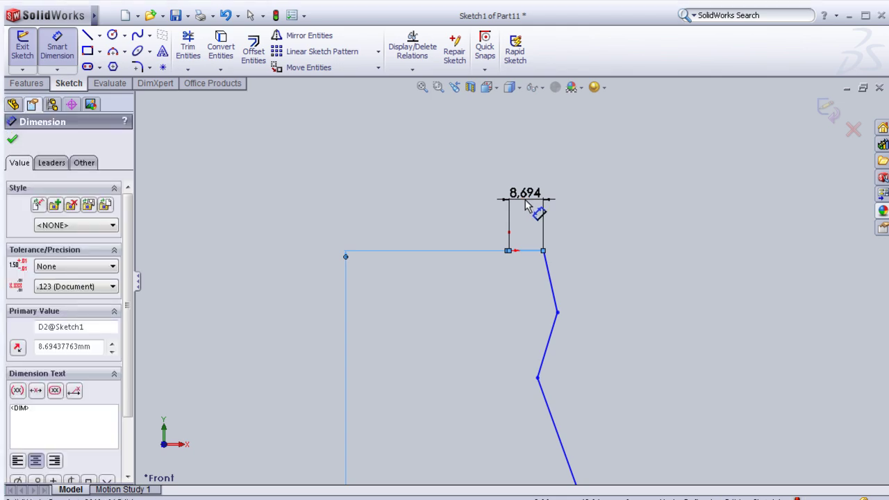
pyautogui.doubleClick(526, 203)
pyautogui.write('111')
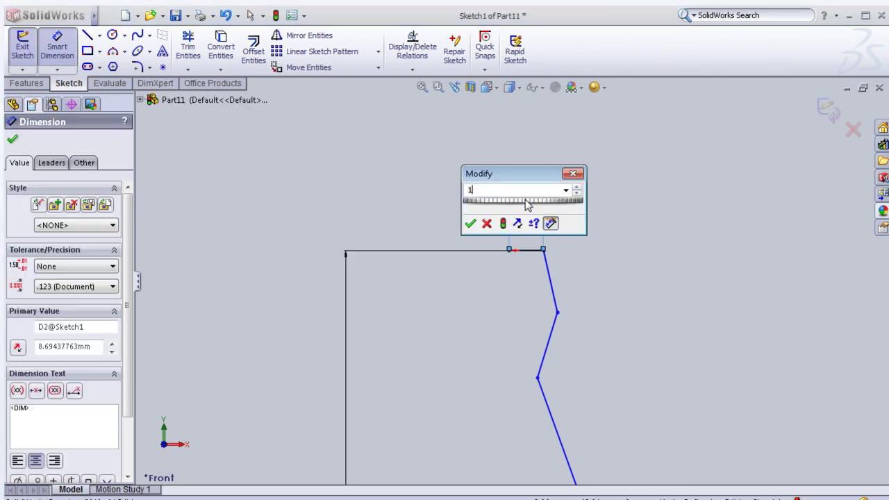
pyautogui.press('Return')
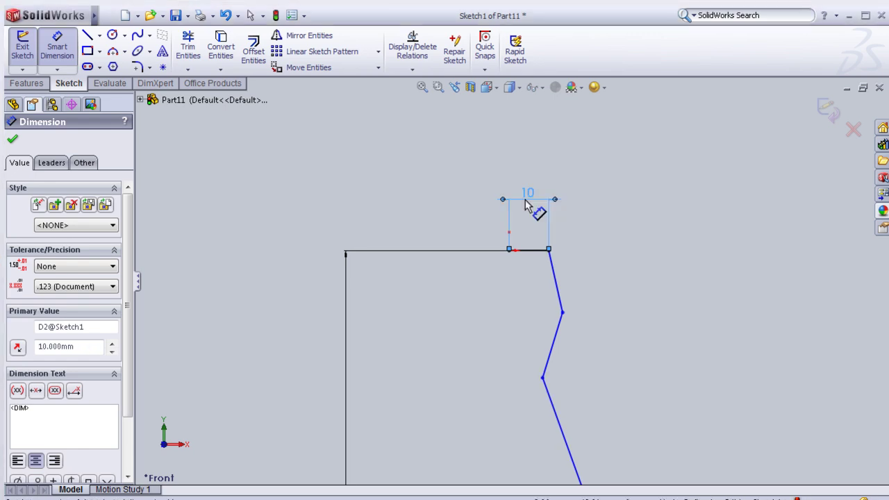
pyautogui.scroll(-3, 602, 324)
pyautogui.scroll(-2, 598, 319)
pyautogui.scroll(2, 590, 330)
pyautogui.scroll(1, 573, 347)
pyautogui.scroll(2, 510, 281)
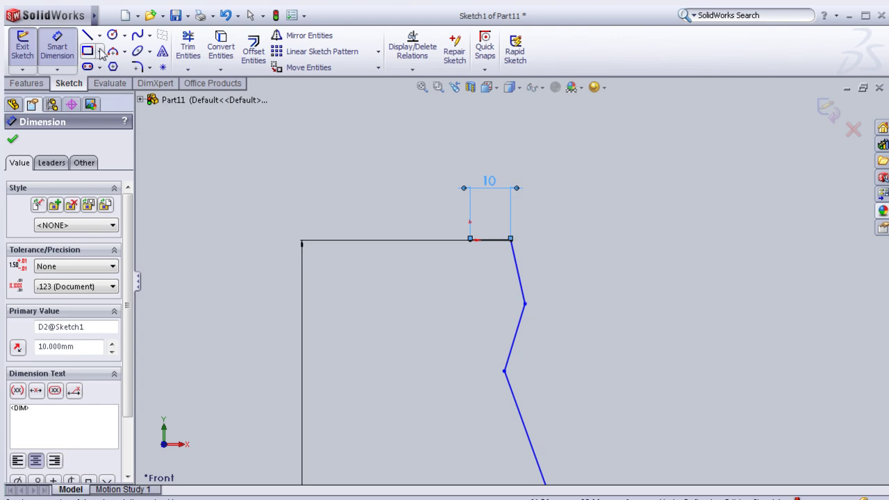
# Round the two upper bends of the profile with 20 mm sketch fillets.
pyautogui.click(138, 66)
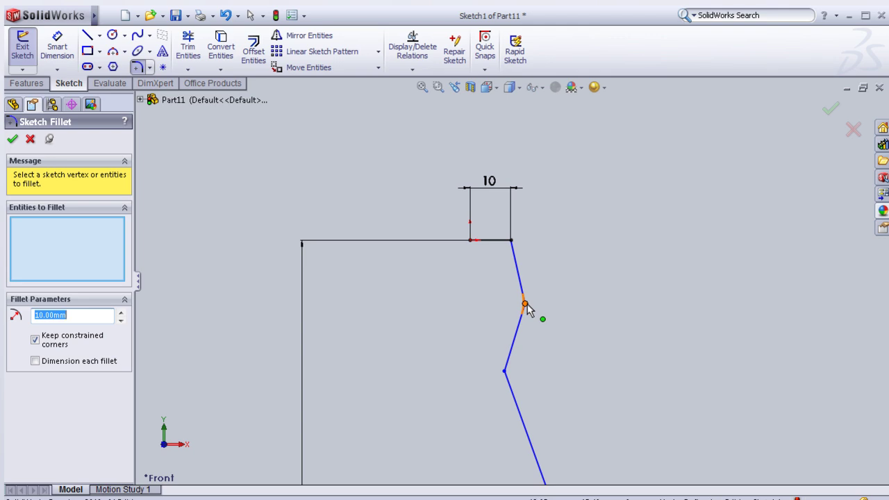
pyautogui.click(120, 311)
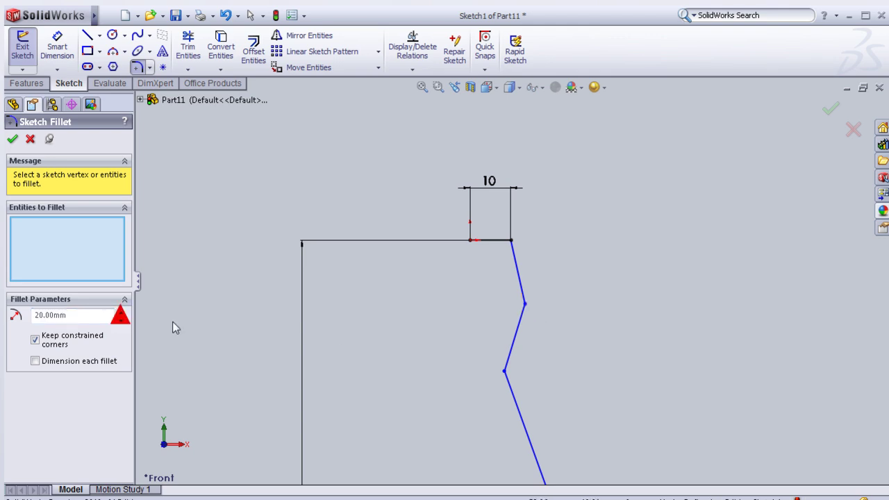
pyautogui.click(524, 304)
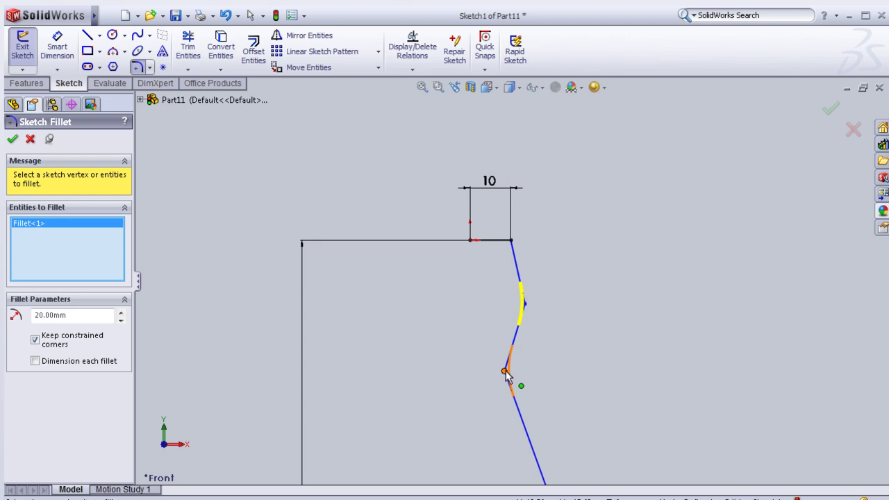
pyautogui.click(505, 373)
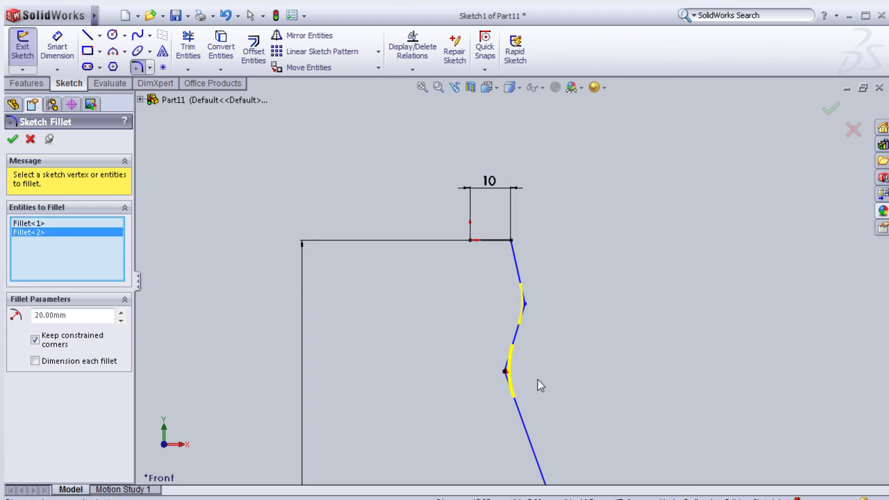
pyautogui.click(13, 139)
pyautogui.scroll(2, 417, 431)
pyautogui.scroll(-2, 527, 427)
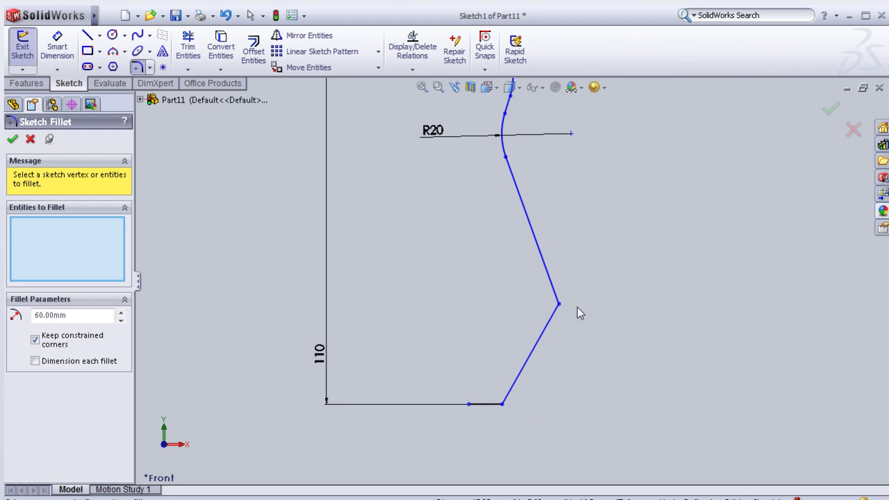
# Round the long lower bend with a 60 mm sketch fillet.
pyautogui.click(558, 306)
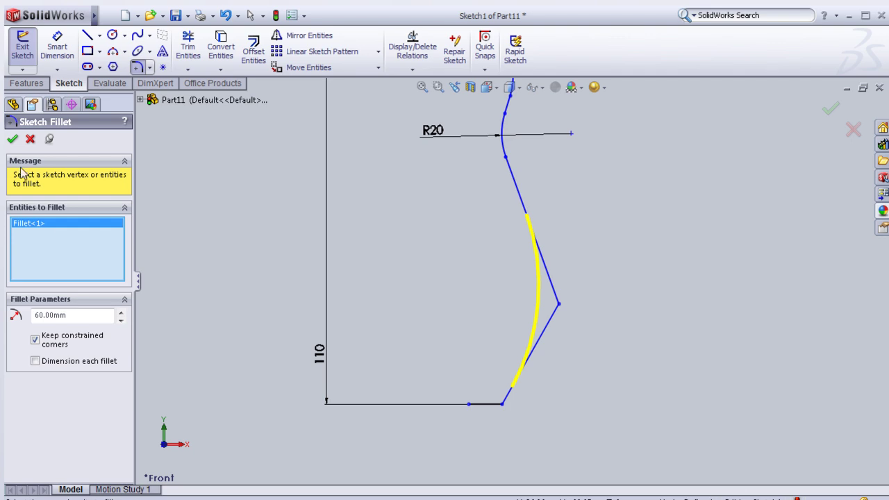
pyautogui.click(13, 140)
pyautogui.scroll(2, 524, 291)
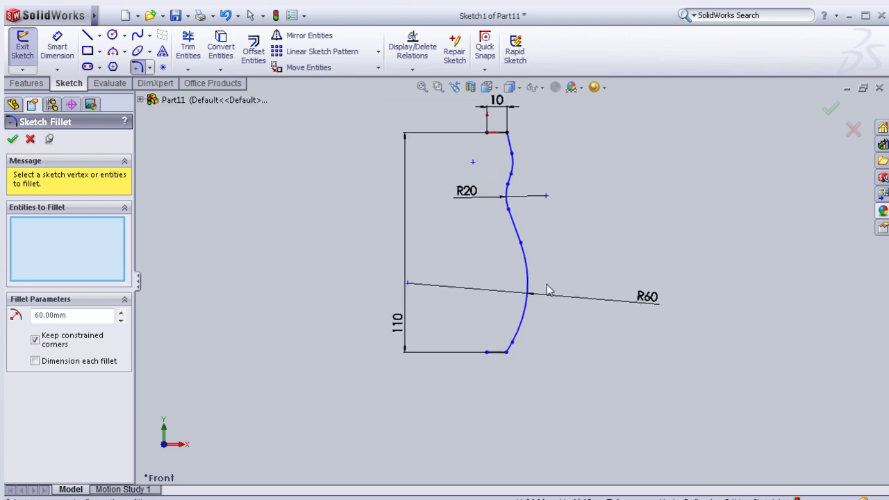
pyautogui.scroll(-1, 544, 270)
pyautogui.scroll(1, 540, 276)
pyautogui.scroll(-1, 496, 278)
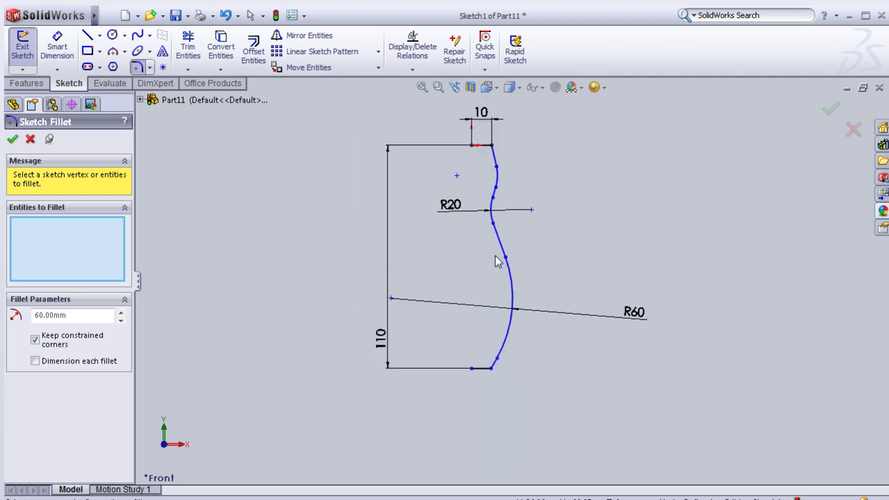
pyautogui.scroll(-1, 496, 264)
pyautogui.scroll(-1, 496, 267)
pyautogui.scroll(1, 496, 268)
pyautogui.scroll(1, 496, 268)
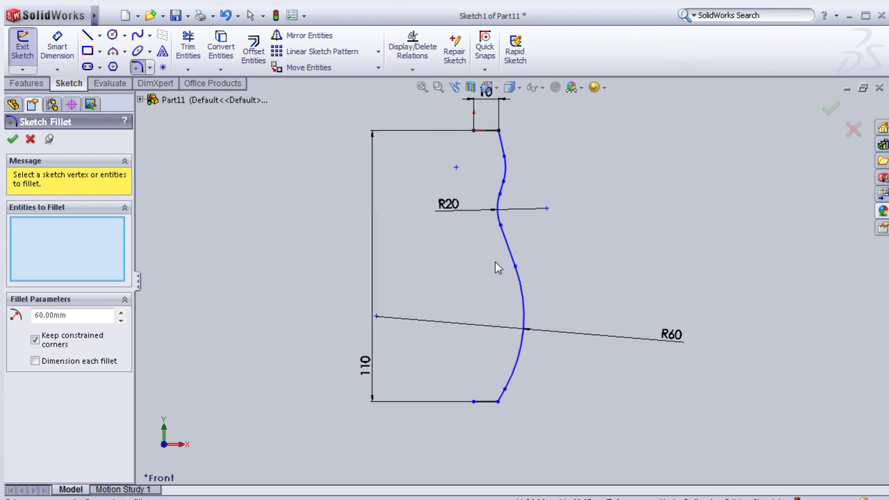
pyautogui.scroll(-1, 496, 268)
pyautogui.scroll(1, 495, 262)
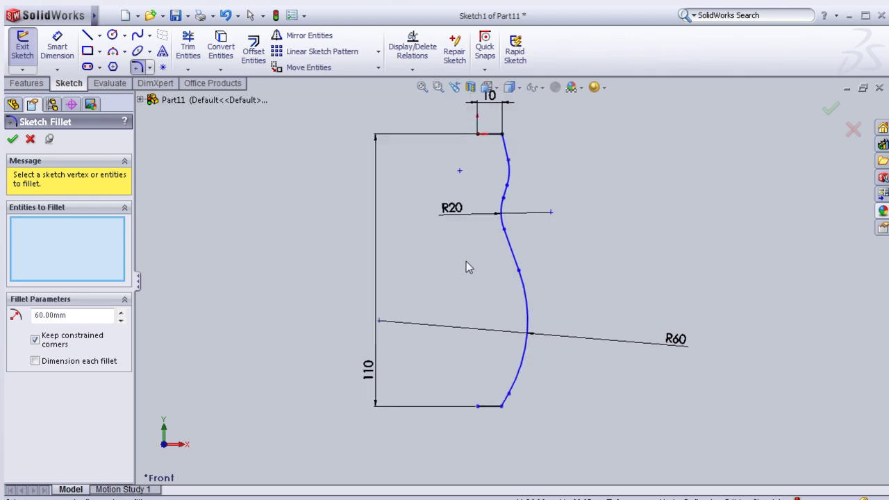
pyautogui.click(12, 140)
pyautogui.scroll(1, 417, 215)
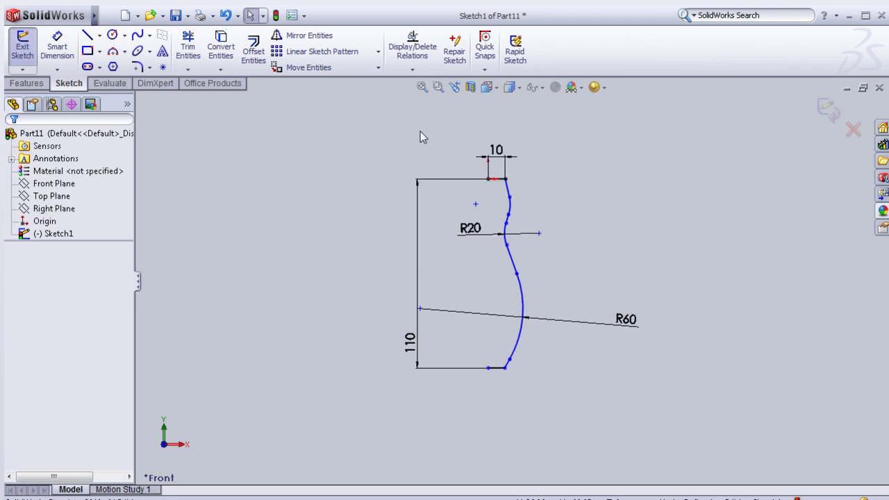
# Fully define the sketch with automatically calculated dimensions.
pyautogui.click(412, 69)
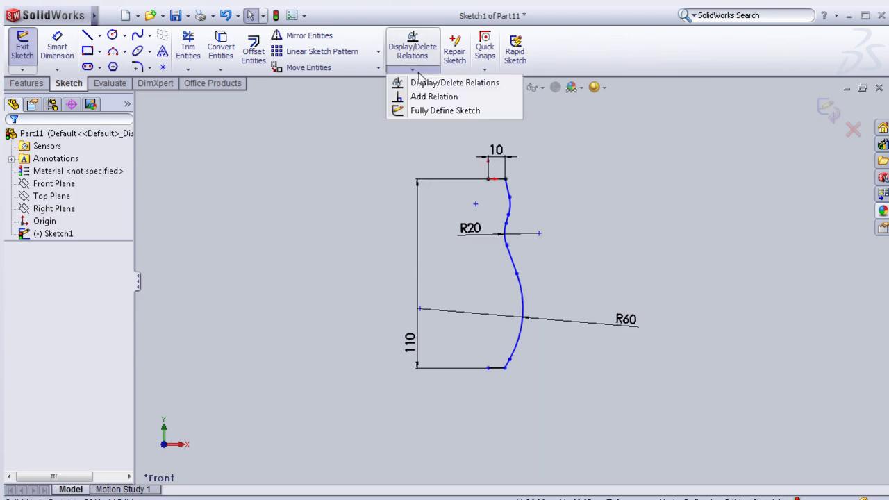
pyautogui.click(432, 112)
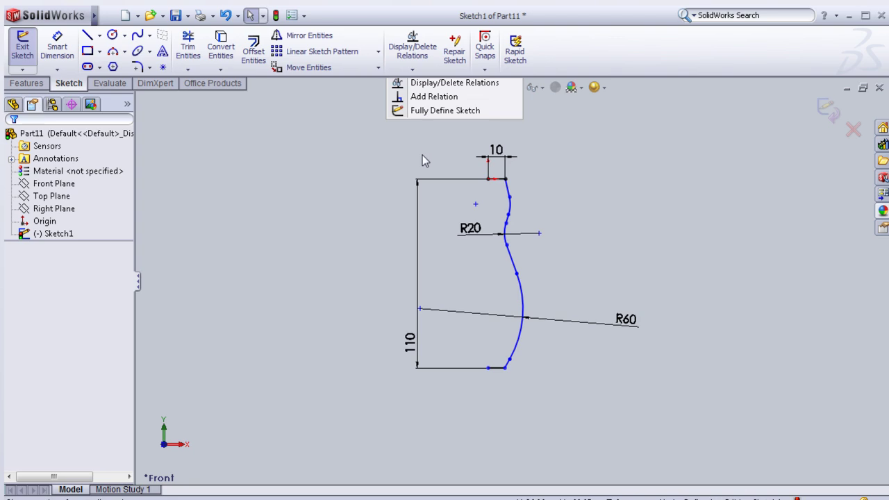
pyautogui.click(70, 210)
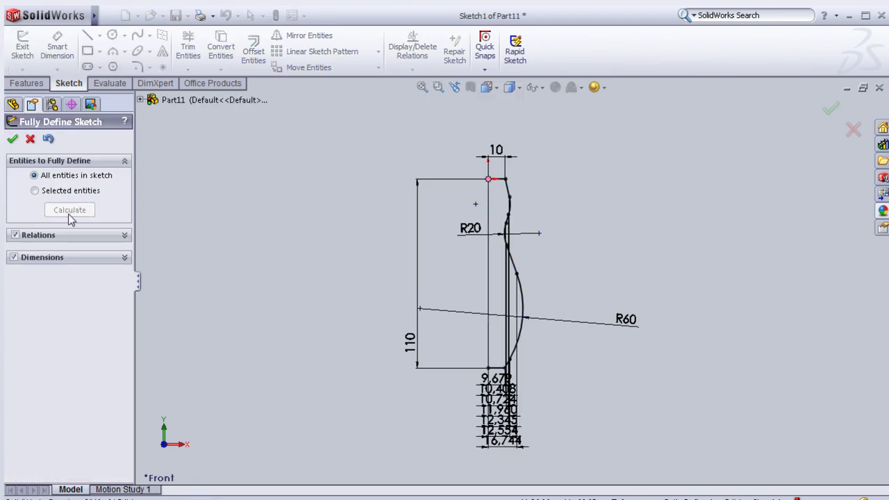
pyautogui.click(830, 109)
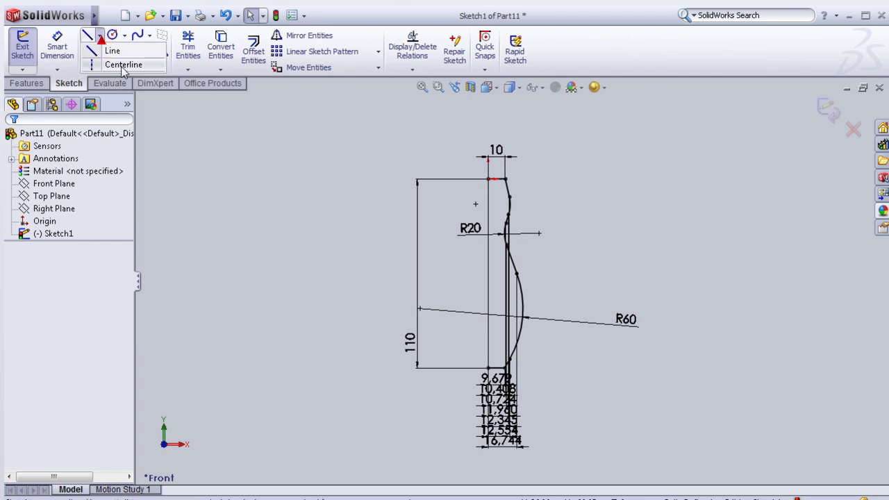
# Draw a vertical construction line along the profile's left edge as the revolve axis.
pyautogui.press('l')
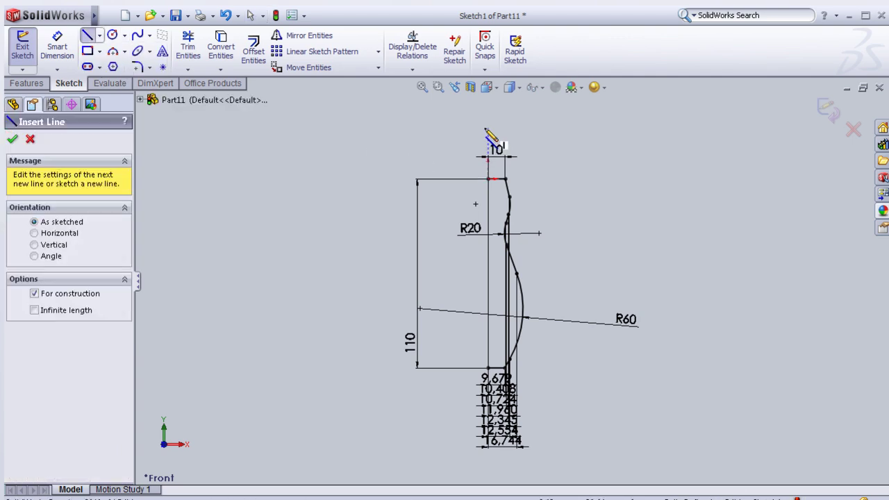
pyautogui.click(488, 130)
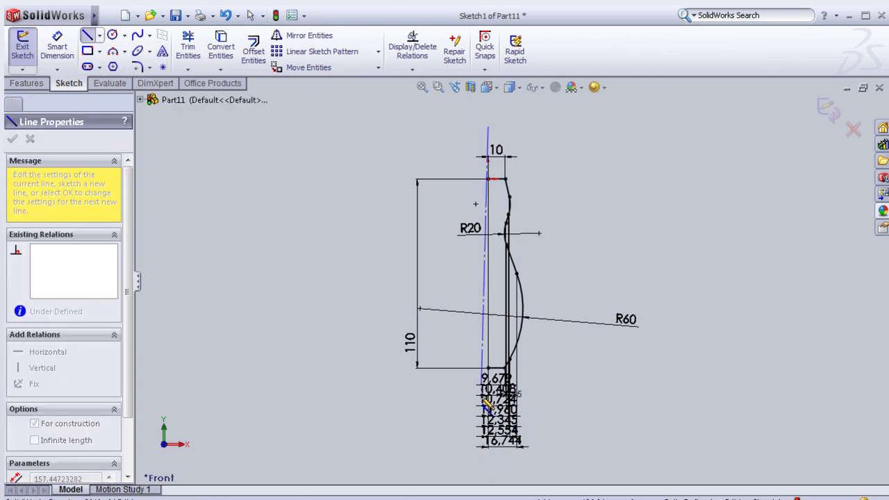
pyautogui.click(488, 392)
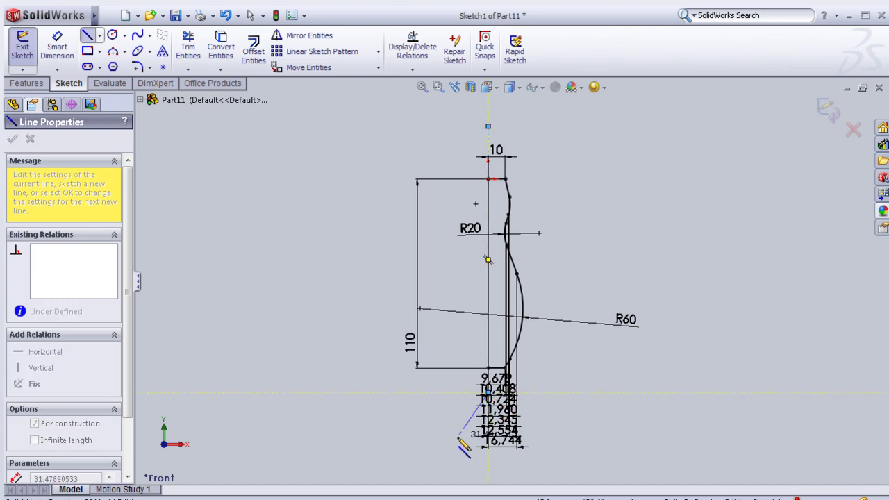
pyautogui.press('Escape')
pyautogui.press('Escape')
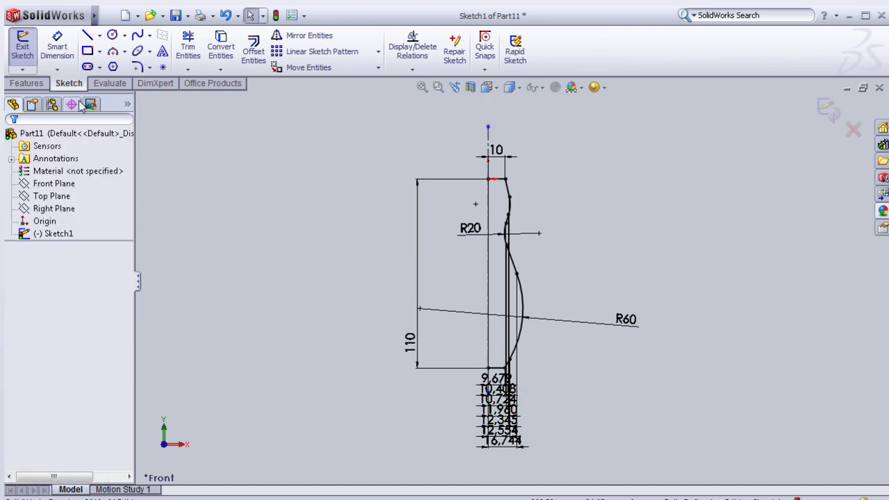
# Revolve the closed profile 360° about the construction line (Line8) into Revolve1.
pyautogui.click(27, 83)
pyautogui.click(69, 50)
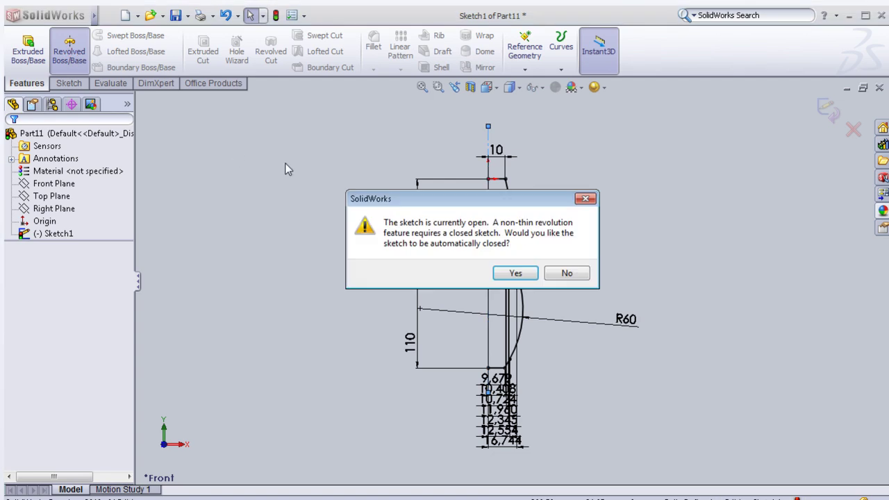
pyautogui.click(516, 273)
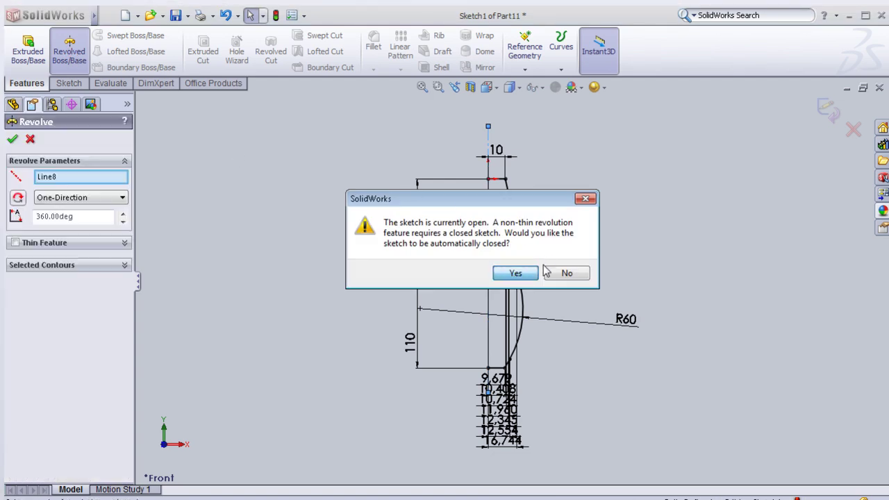
pyautogui.click(12, 139)
pyautogui.moveTo(563, 234)
pyautogui.mouseDown(button='middle')
pyautogui.moveTo(421, 179)
pyautogui.moveTo(387, 276)
pyautogui.moveTo(462, 343)
pyautogui.moveTo(363, 377)
pyautogui.moveTo(401, 365)
pyautogui.moveTo(371, 363)
pyautogui.moveTo(412, 390)
pyautogui.moveTo(373, 363)
pyautogui.moveTo(365, 428)
pyautogui.moveTo(380, 430)
pyautogui.mouseUp(button='middle')
pyautogui.scroll(-2, 399, 362)
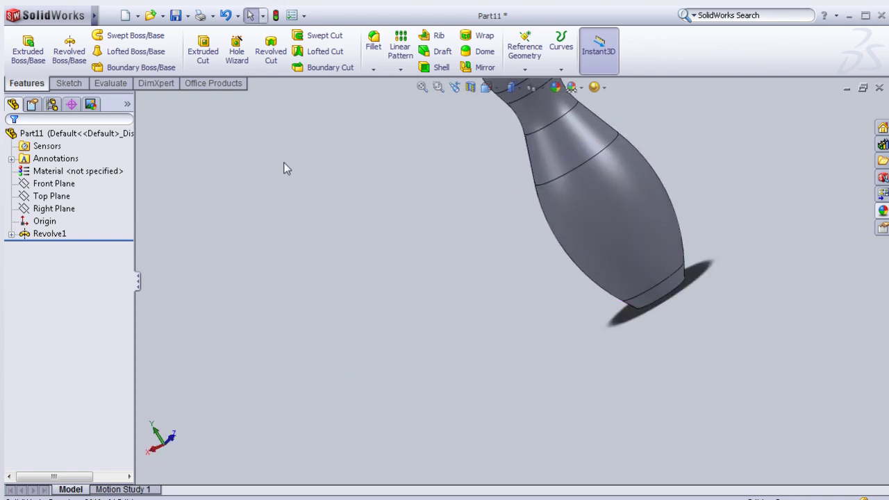
# Fillet the pin's end edge with a 5 mm radius.
pyautogui.click(373, 43)
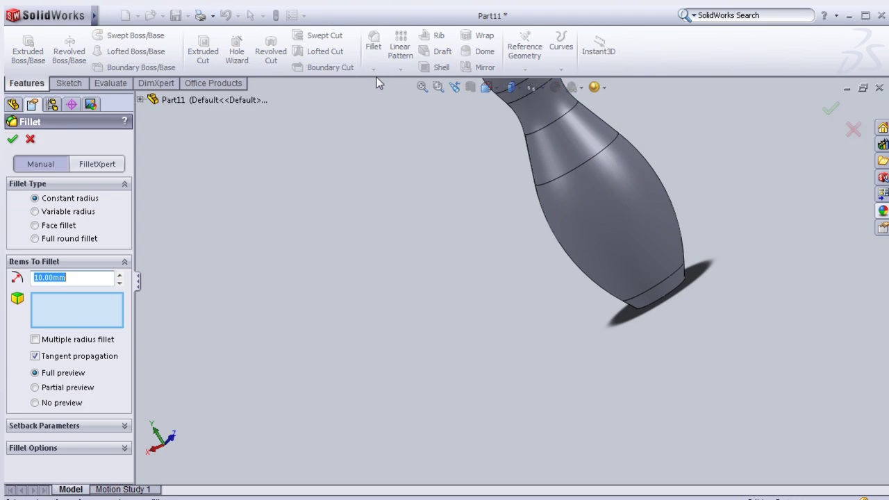
pyautogui.moveTo(709, 341); pyautogui.dragTo(665, 263, button='middle')
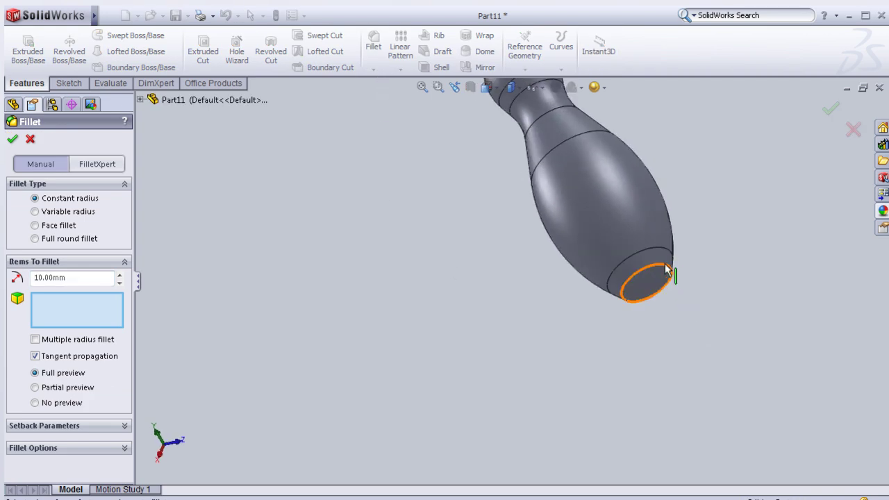
pyautogui.moveTo(78, 277); pyautogui.dragTo(4, 277)
pyautogui.write('5')
pyautogui.press('Tab')
pyautogui.click(653, 261)
pyautogui.click(11, 139)
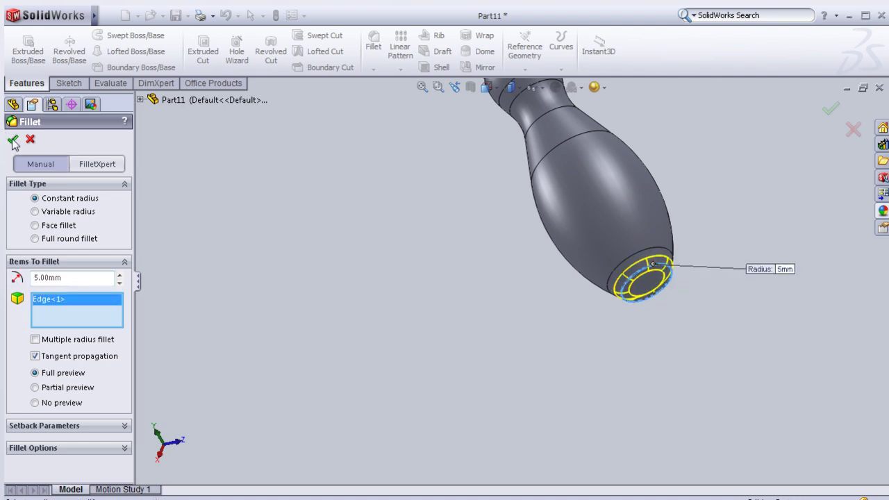
pyautogui.moveTo(413, 269)
pyautogui.mouseDown(button='middle')
pyautogui.moveTo(527, 349)
pyautogui.moveTo(414, 197)
pyautogui.moveTo(413, 266)
pyautogui.mouseUp(button='middle')
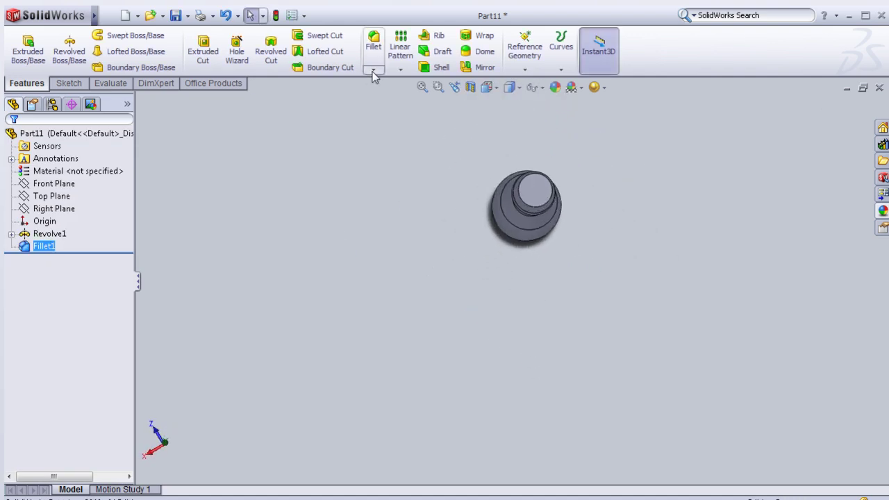
# Fillet the top circular edge with a 2 mm radius.
pyautogui.click(373, 42)
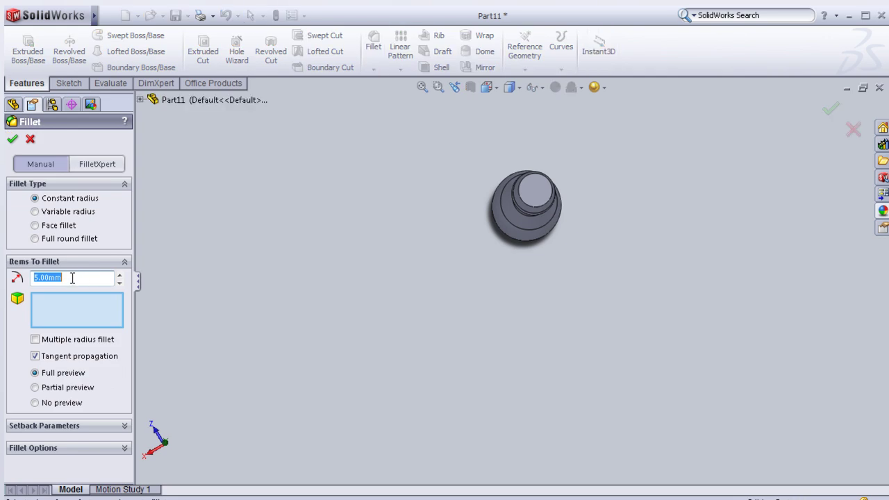
pyautogui.write('2')
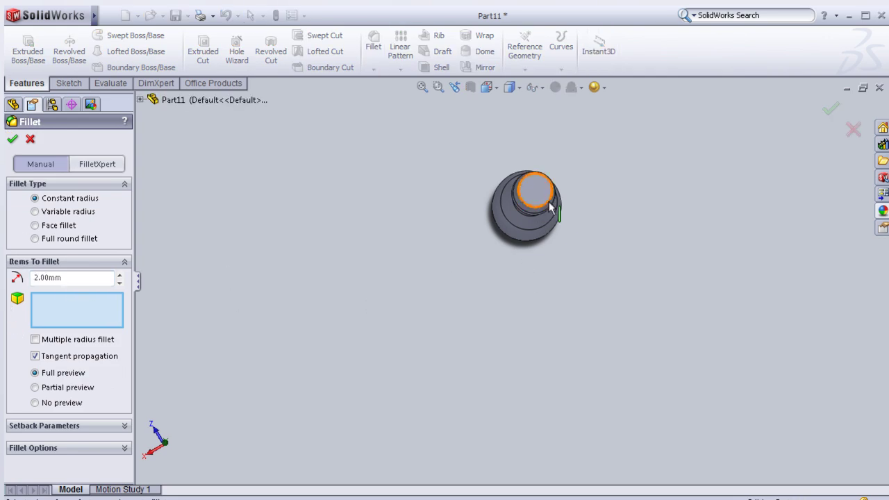
pyautogui.scroll(-3, 552, 208)
pyautogui.scroll(-3, 527, 226)
pyautogui.click(516, 226)
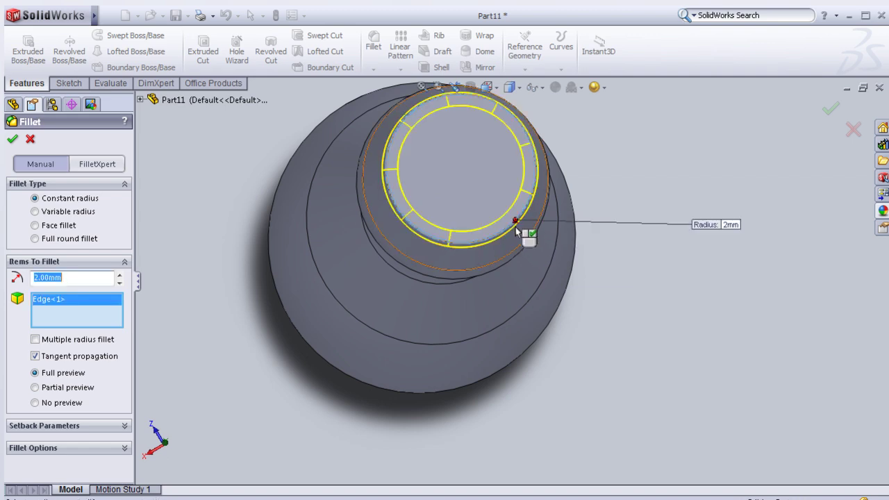
pyautogui.click(12, 140)
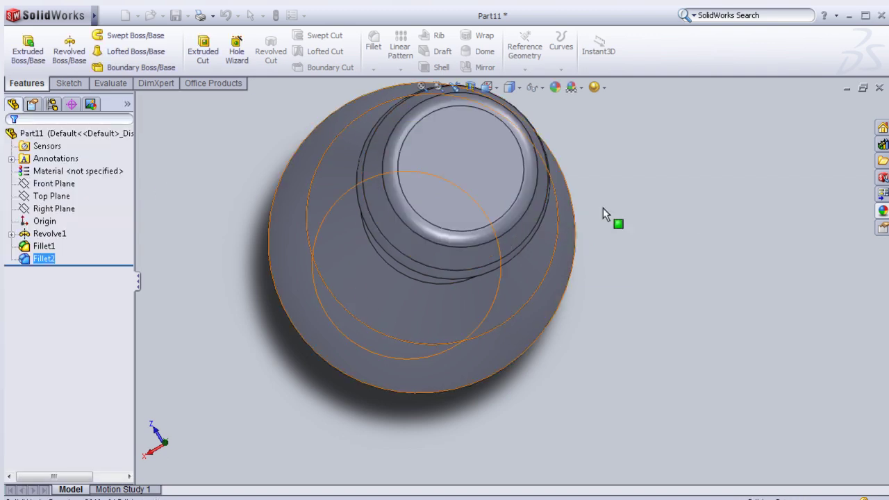
pyautogui.moveTo(602, 207); pyautogui.dragTo(233, 260, button='middle')
# Start a new sketch on the small end face.
pyautogui.click(316, 306)
pyautogui.click(347, 242)
pyautogui.press('space')
# View the end face Normal To and draw a small circle at the origin.
pyautogui.doubleClick(436, 334)
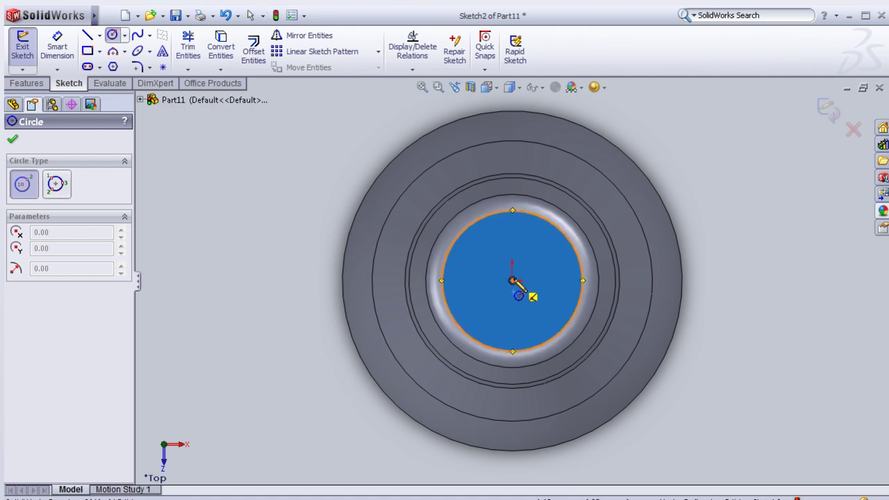
pyautogui.click(513, 280)
pyautogui.click(516, 277)
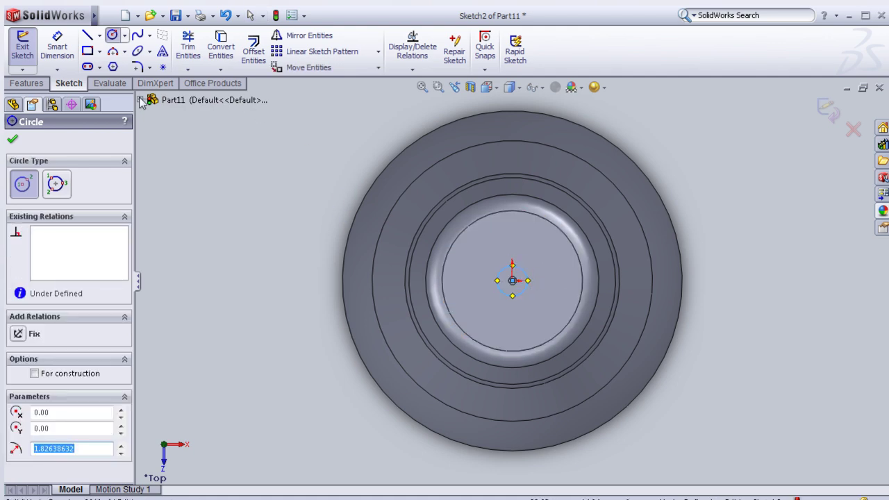
pyautogui.press('Escape')
# Dimension the circle's diameter, changing it from 3.653 to 6 mm.
pyautogui.click(512, 268)
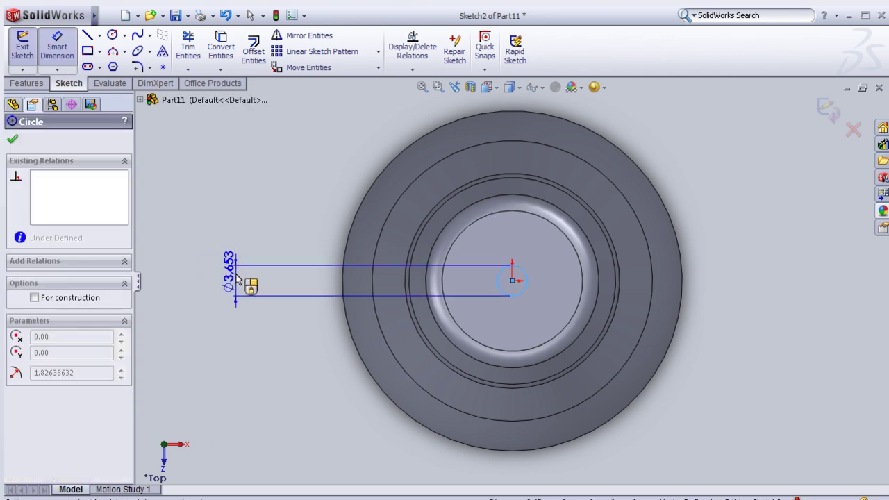
pyautogui.click(250, 291)
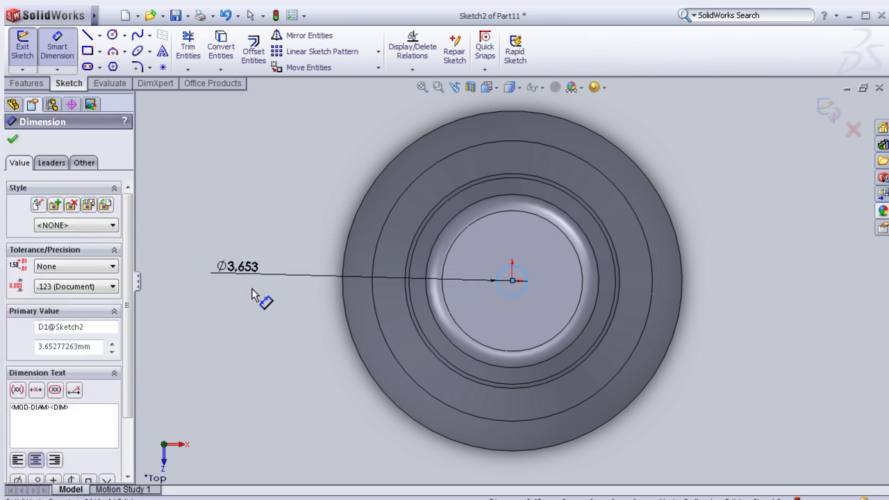
pyautogui.click(252, 288)
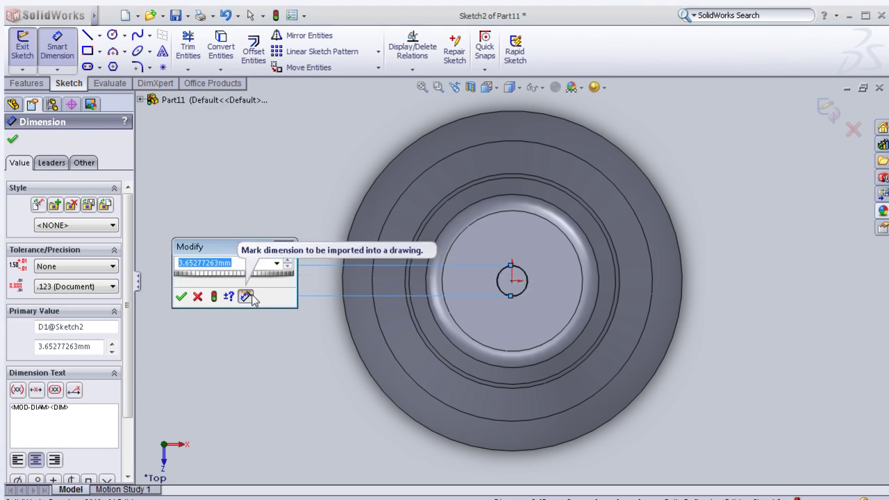
pyautogui.write('6')
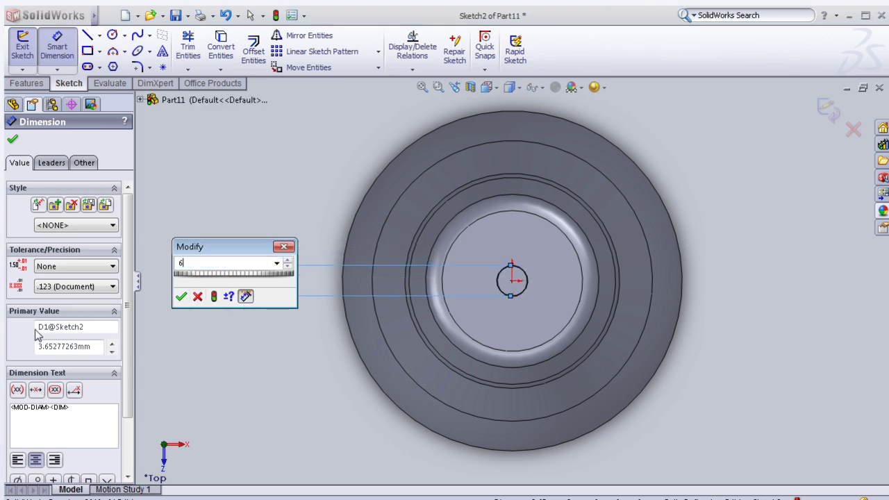
pyautogui.click(34, 330)
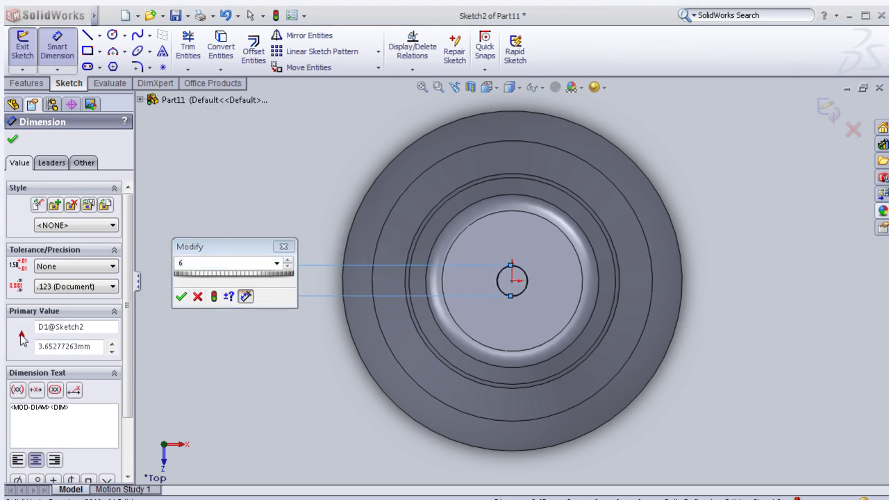
pyautogui.click(181, 296)
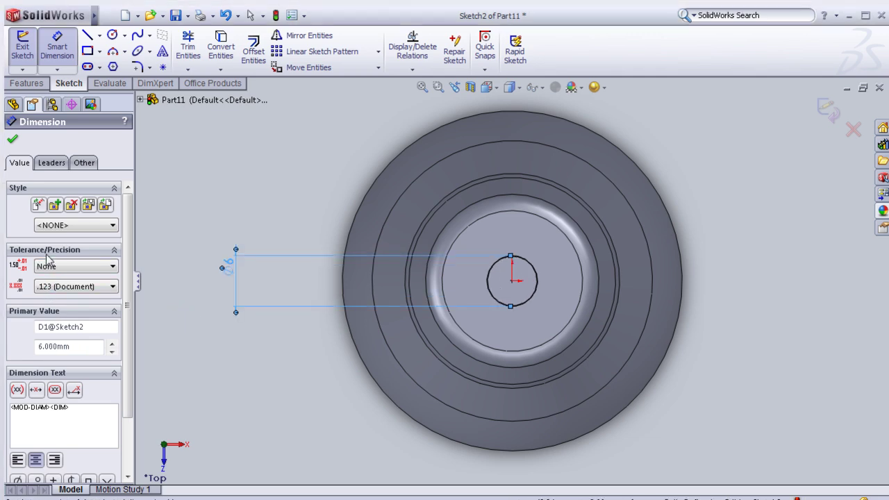
# Give the 6 mm diameter one-decimal precision and a Fit tolerance type.
pyautogui.click(72, 267)
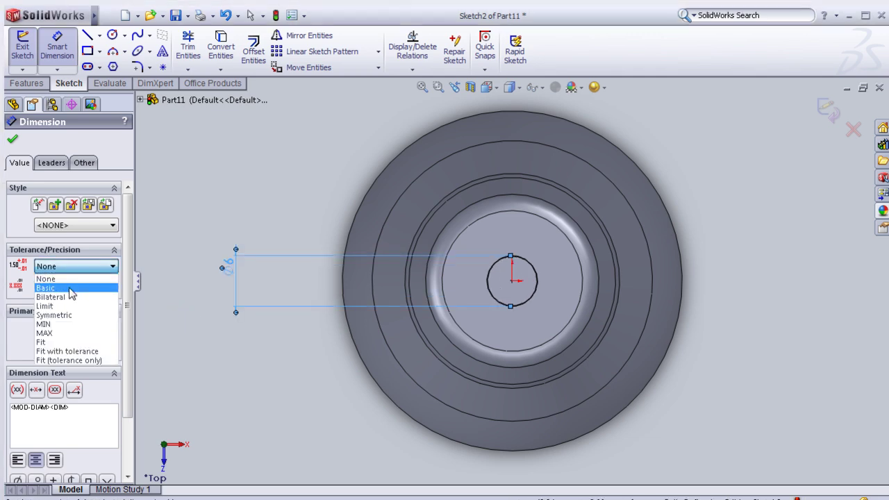
pyautogui.click(72, 287)
pyautogui.click(73, 290)
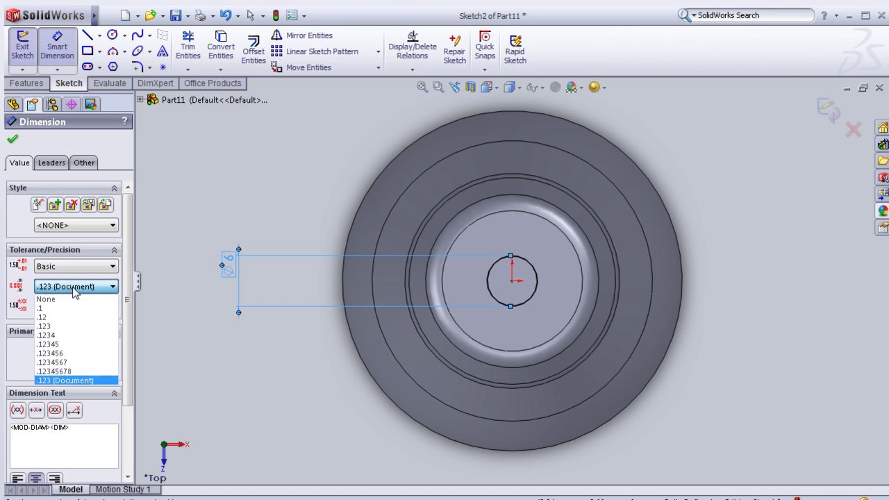
pyautogui.click(61, 309)
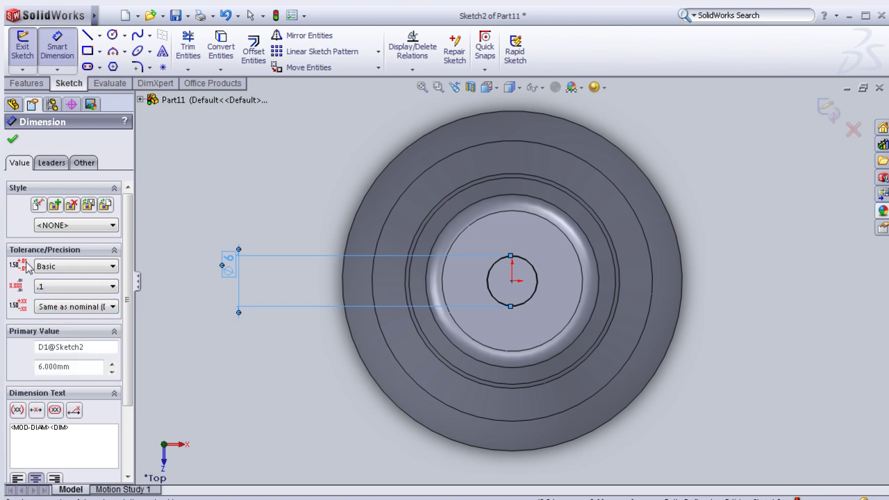
pyautogui.click(66, 312)
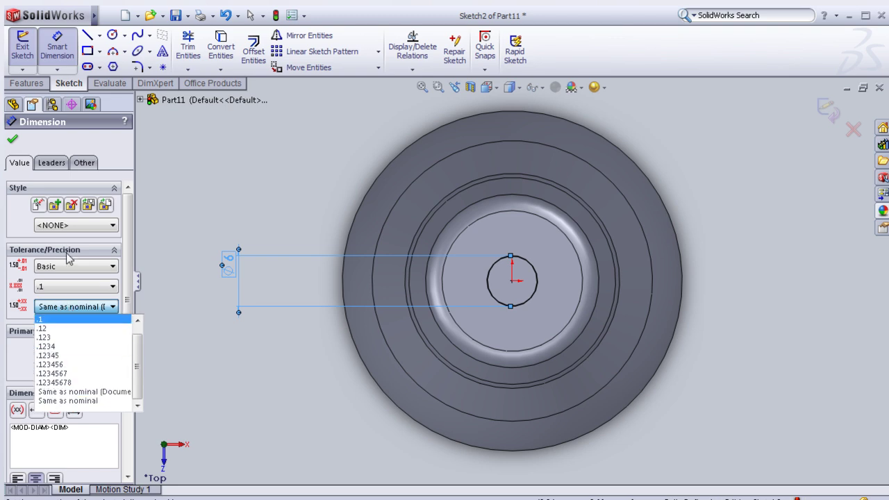
pyautogui.click(64, 287)
pyautogui.click(68, 269)
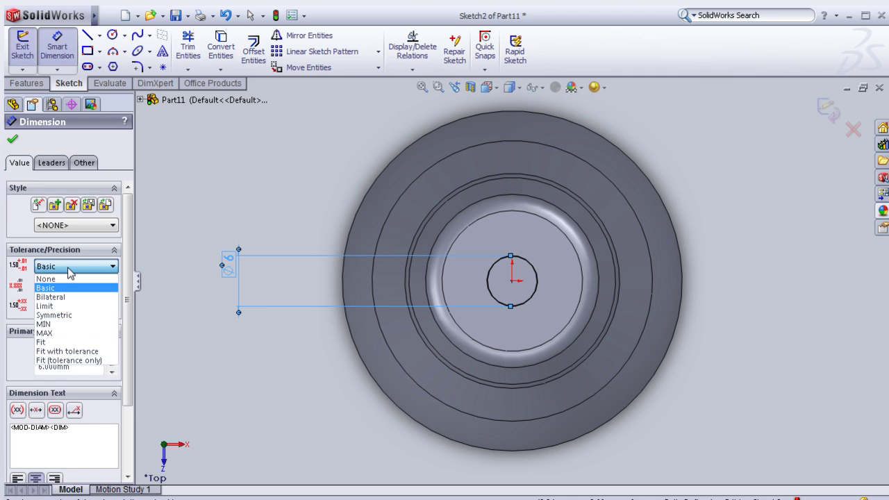
pyautogui.click(40, 342)
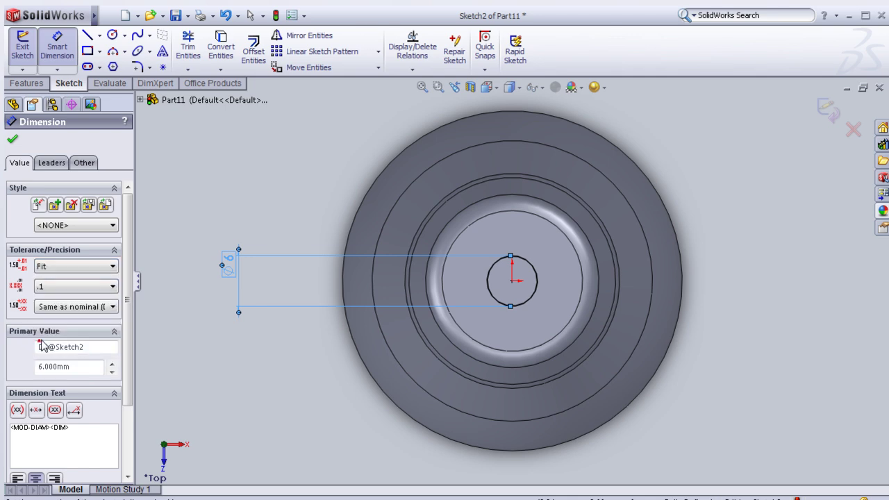
# Set hole fit 6.1 and shaft fit 6, accept the override warning, and confirm.
pyautogui.click(75, 309)
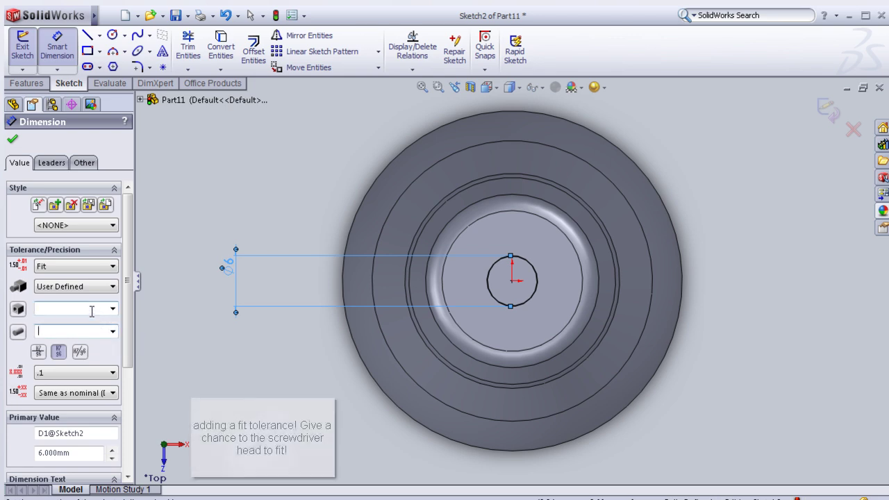
pyautogui.click(79, 331)
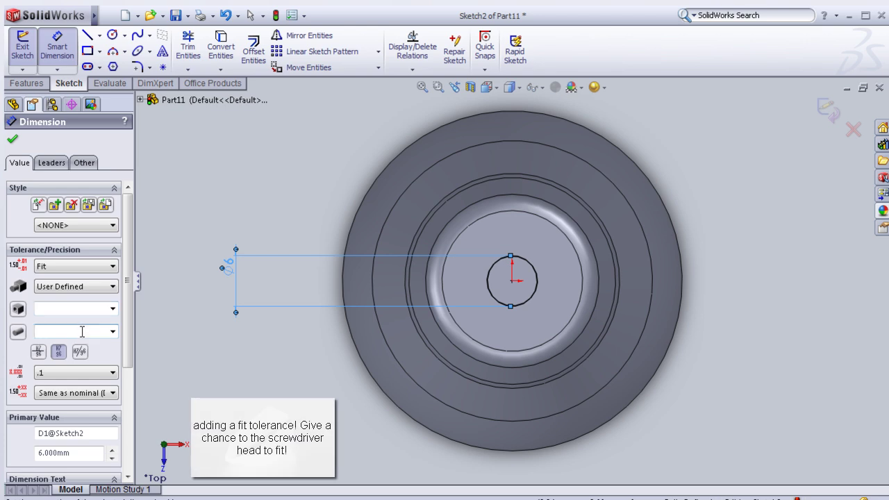
pyautogui.write('6')
pyautogui.click(50, 309)
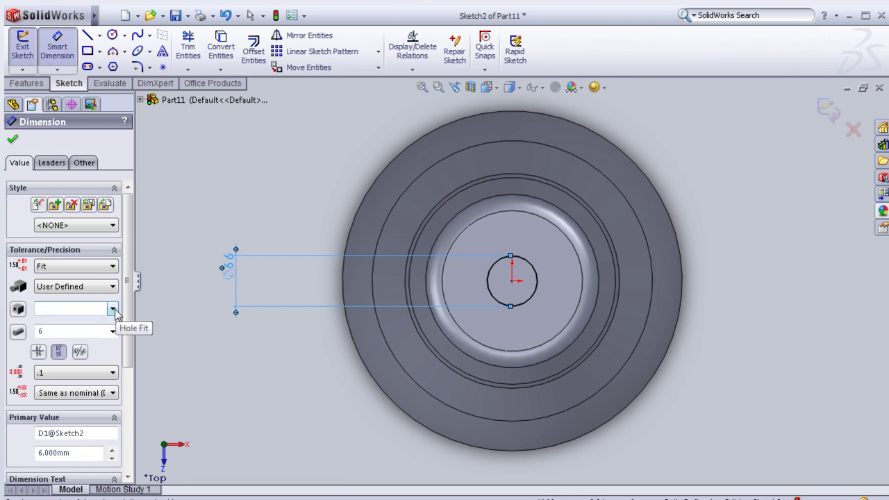
pyautogui.write('61')
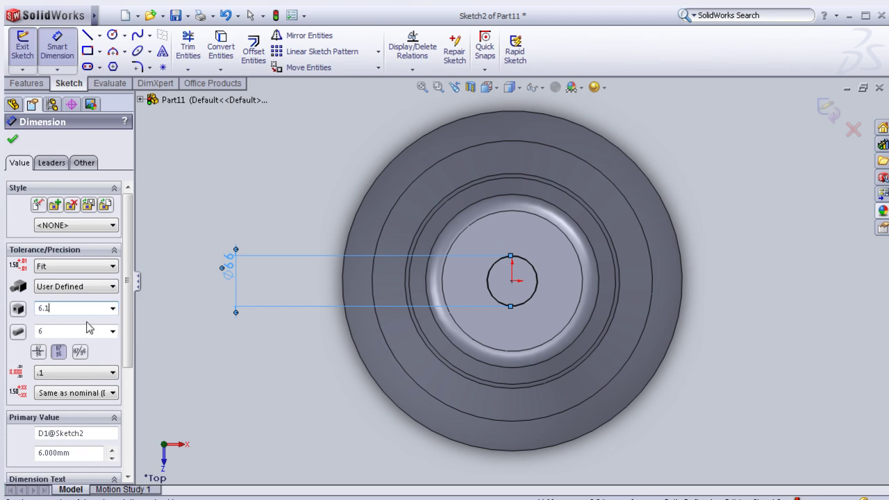
pyautogui.press('Return')
pyautogui.click(564, 272)
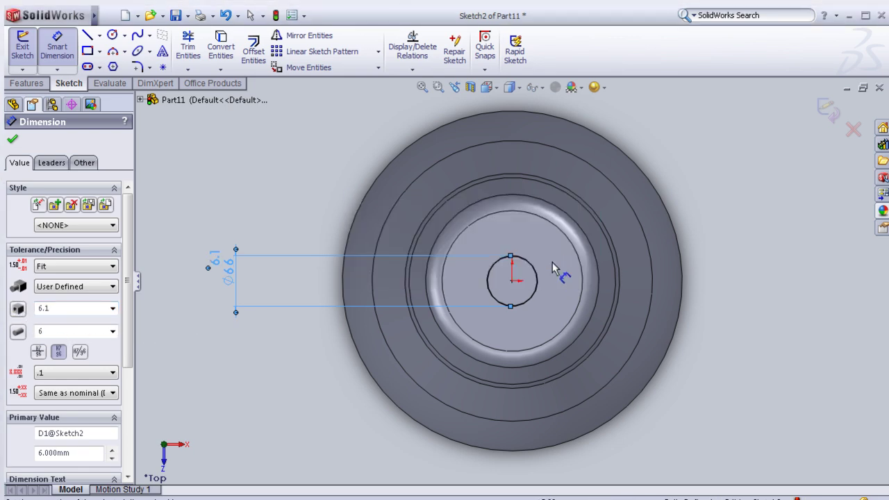
pyautogui.click(12, 140)
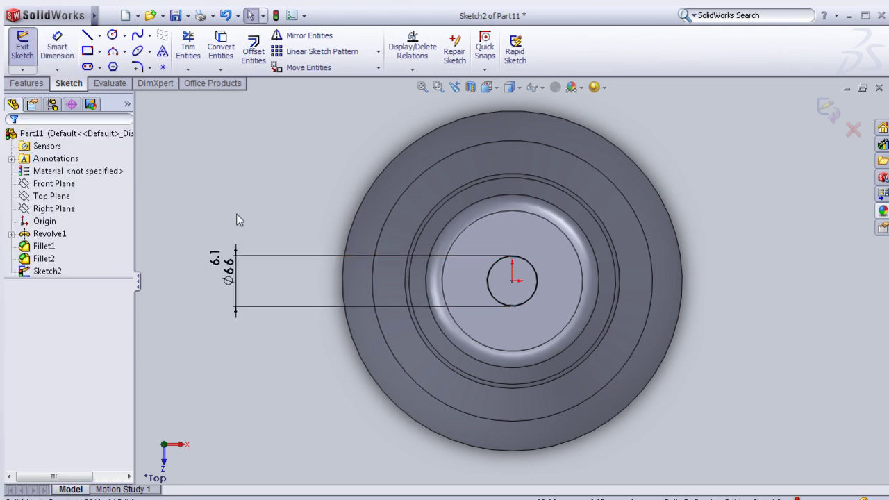
# Start a Blind Extruded Cut of the 6 mm circle at 60 mm depth.
pyautogui.scroll(-3, 250, 213)
pyautogui.scroll(1, 279, 233)
pyautogui.scroll(2, 506, 270)
pyautogui.scroll(1, 528, 299)
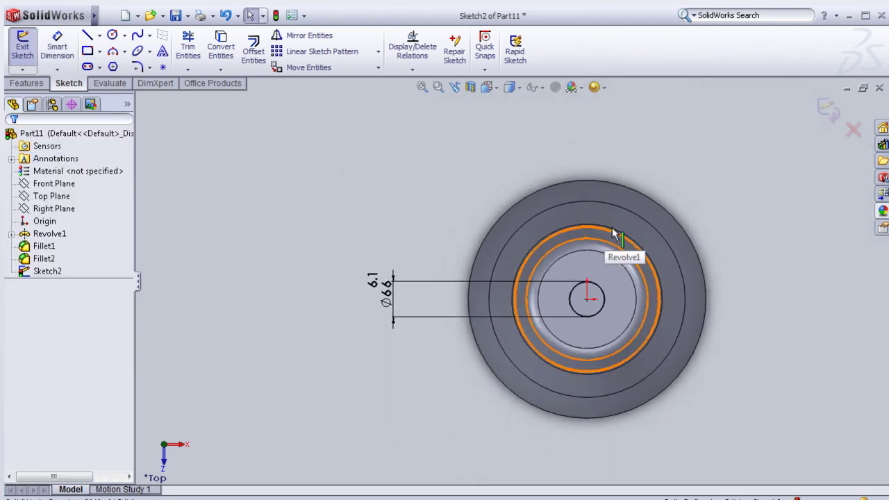
pyautogui.scroll(-1, 677, 211)
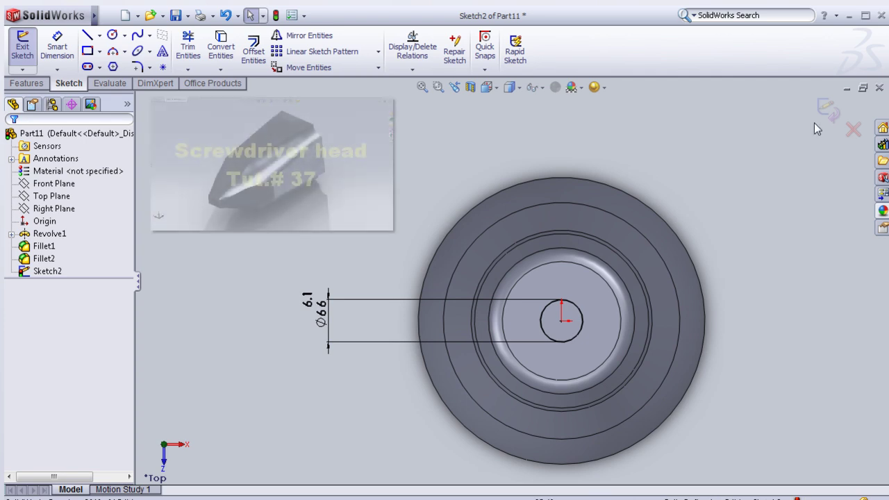
pyautogui.click(27, 84)
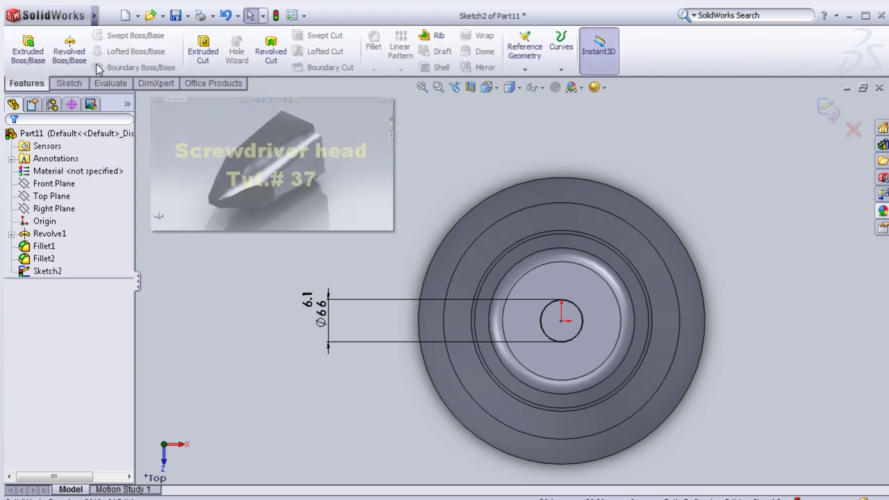
pyautogui.click(202, 56)
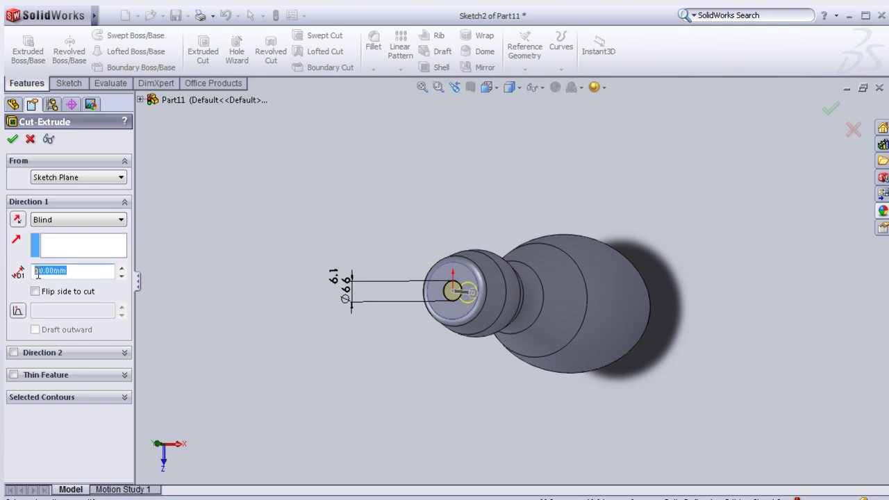
pyautogui.write('60')
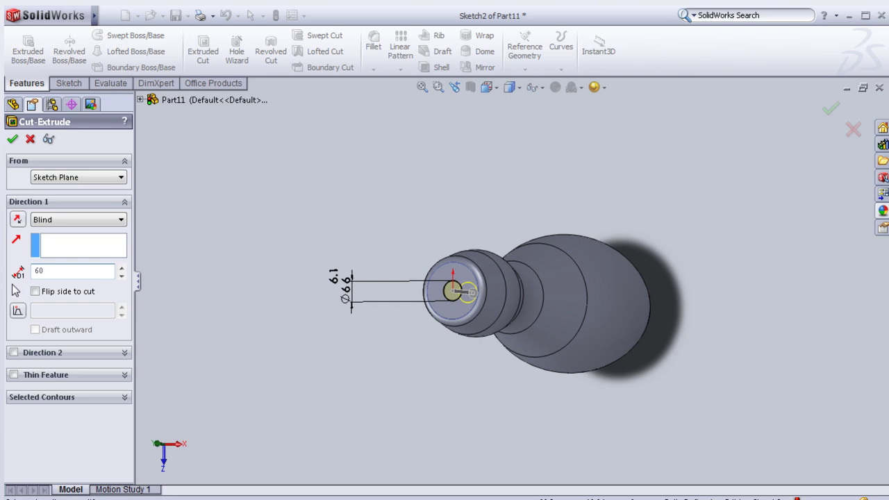
pyautogui.press('Return')
# Adjust the cut depth to 70 mm with the spin arrows.
pyautogui.moveTo(420, 331); pyautogui.dragTo(296, 312, button='middle')
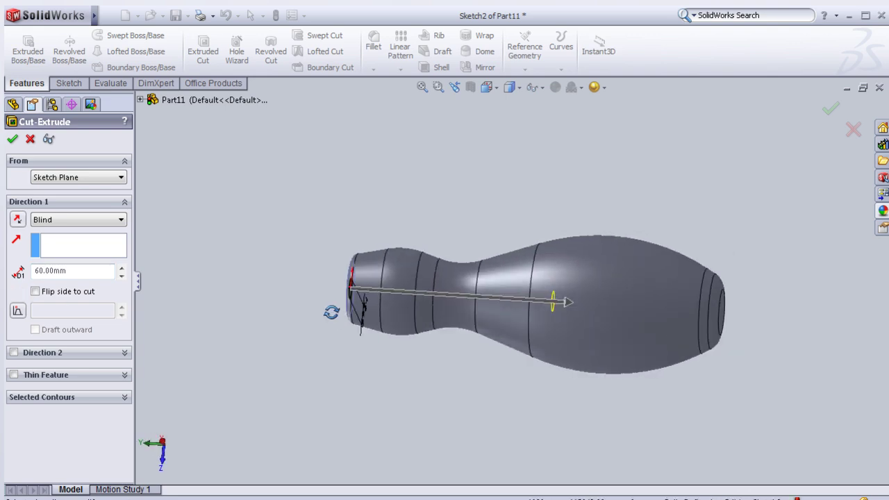
pyautogui.click(122, 270)
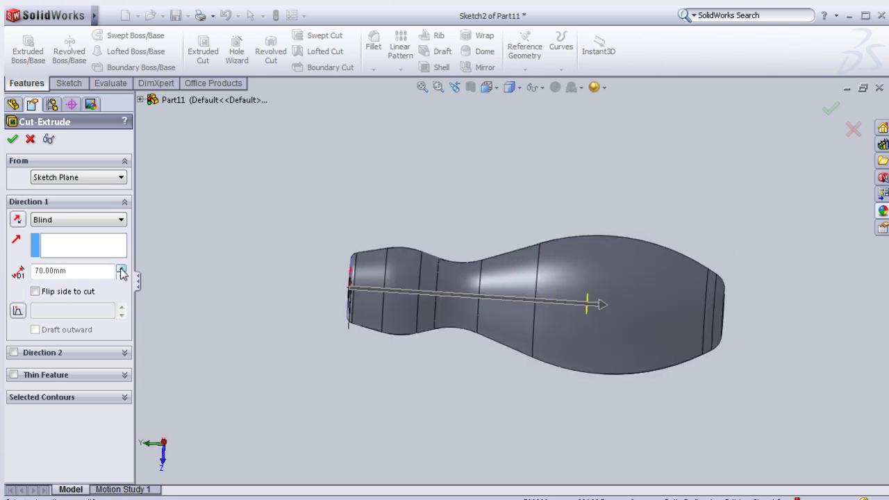
pyautogui.click(122, 269)
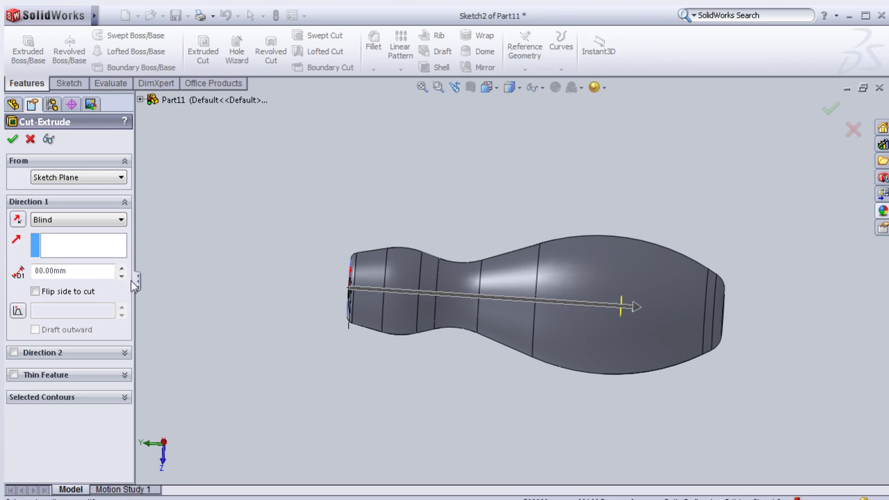
pyautogui.click(121, 275)
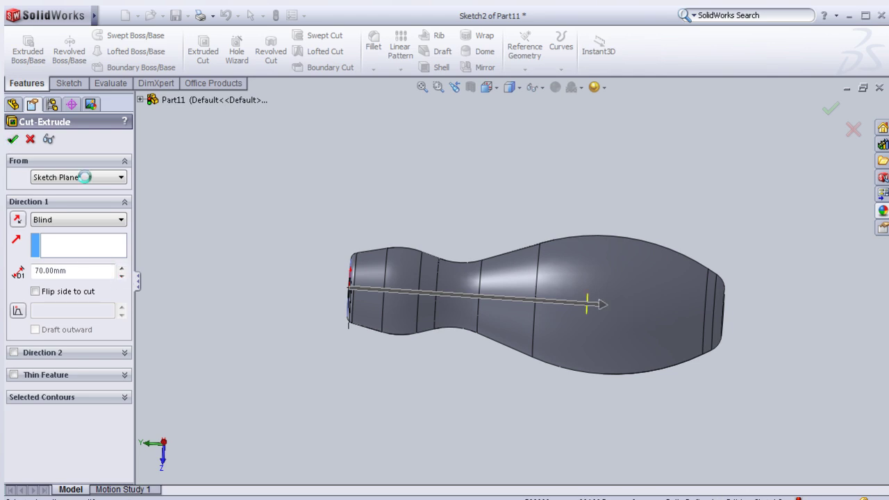
pyautogui.scroll(2, 536, 327)
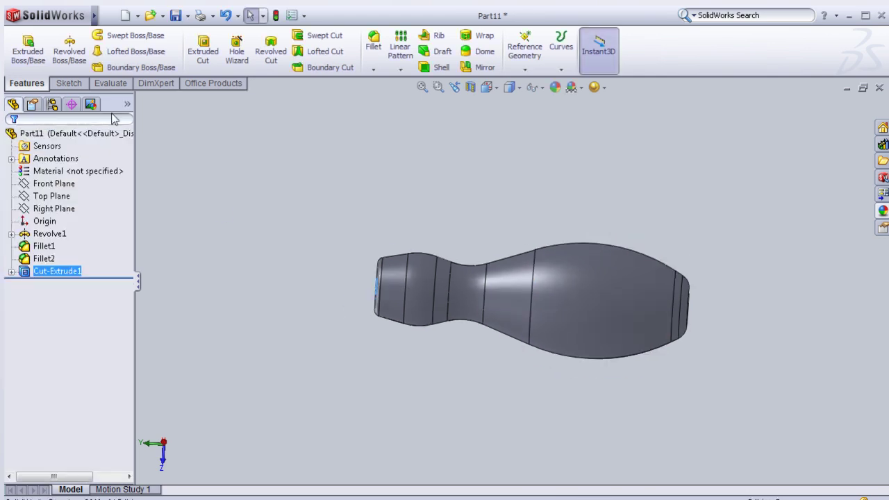
# Start Sketch3 on the Front Plane and orient the view Normal To it.
pyautogui.click(58, 183)
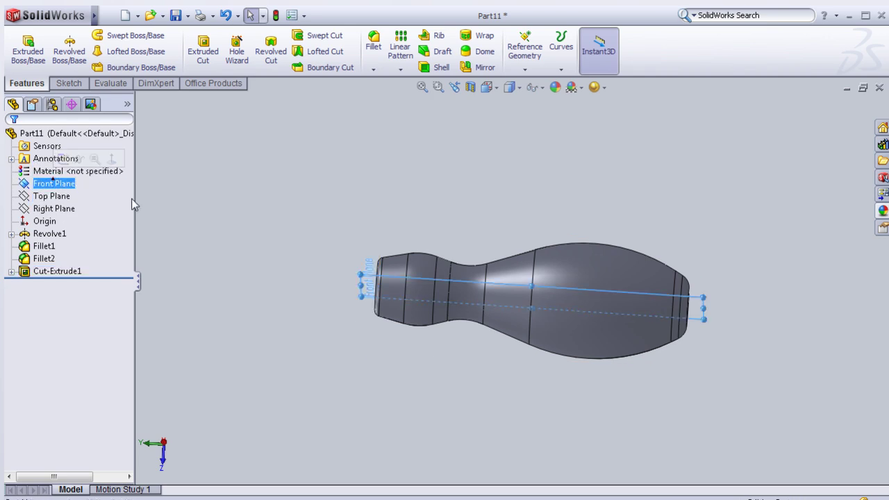
pyautogui.moveTo(303, 220); pyautogui.dragTo(291, 341, button='middle')
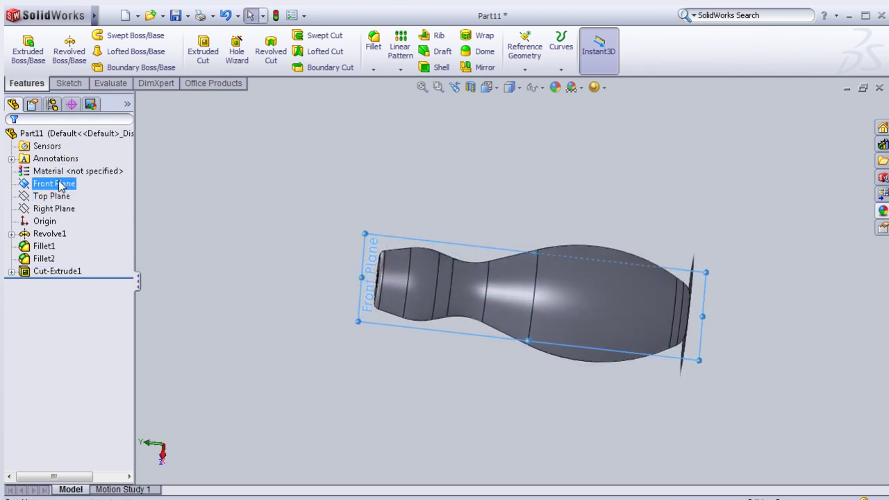
pyautogui.click(55, 159)
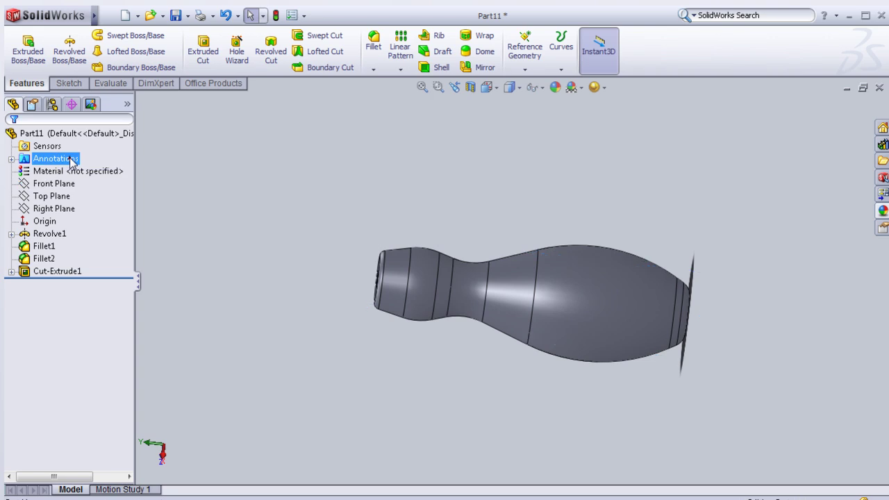
pyautogui.click(58, 183)
pyautogui.click(68, 163)
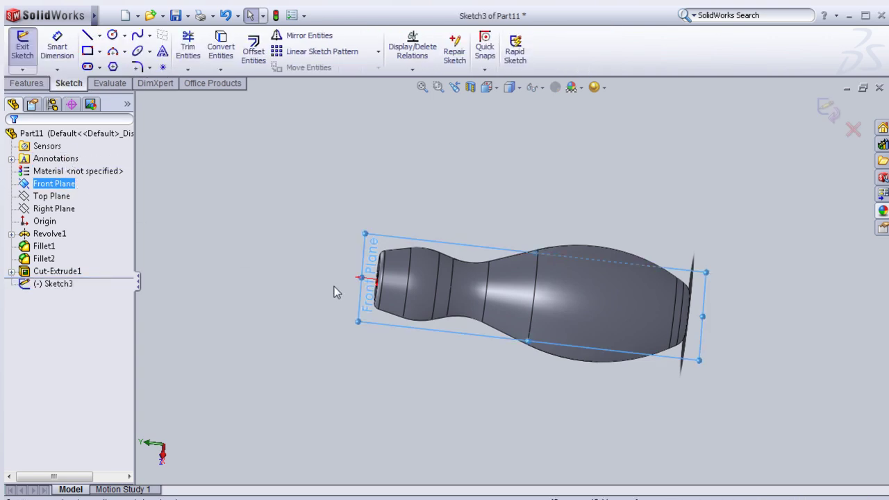
pyautogui.press('space')
pyautogui.click(352, 336)
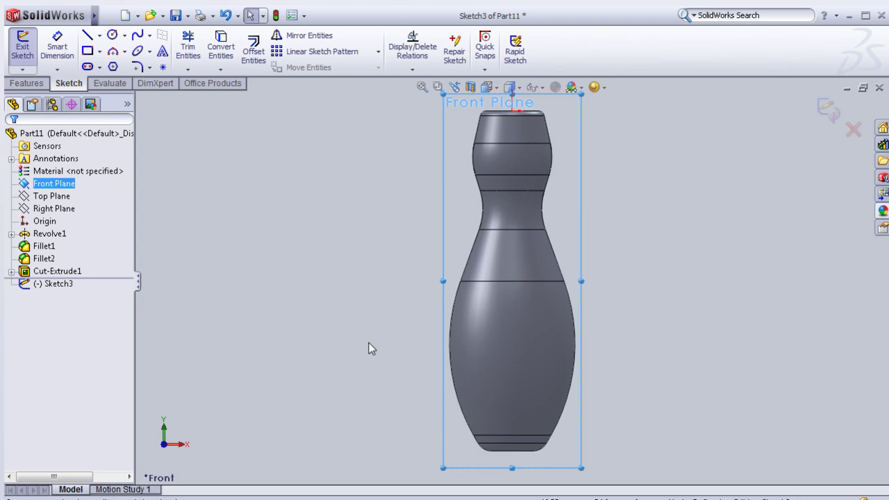
# Draw a closed four-line trapezoid on the lower band edge, shorter side at the bottom.
pyautogui.click(89, 36)
pyautogui.scroll(-2, 524, 454)
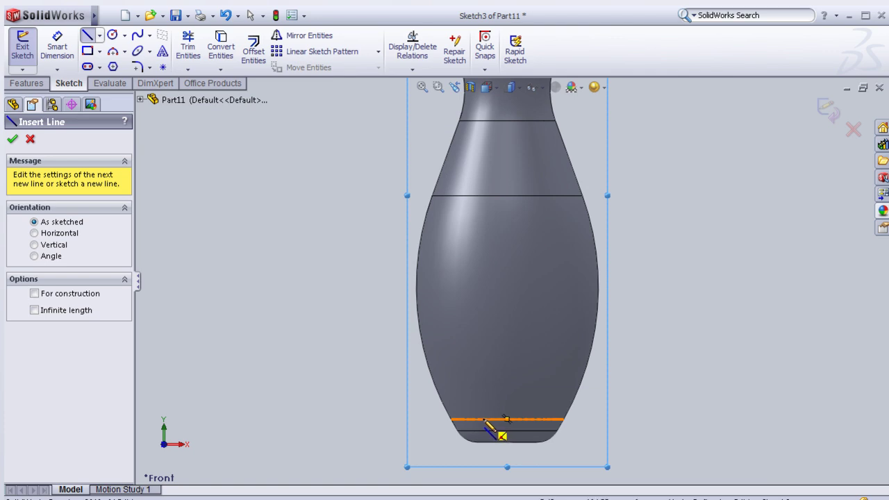
pyautogui.click(484, 420)
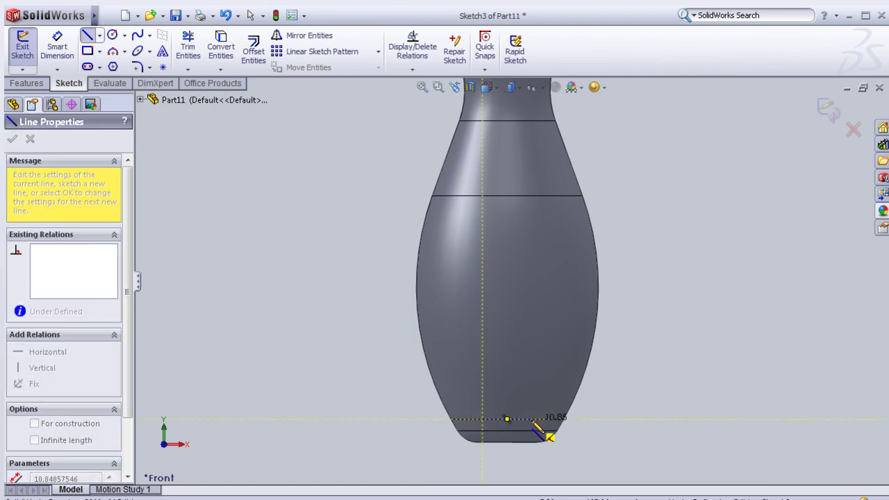
pyautogui.click(531, 420)
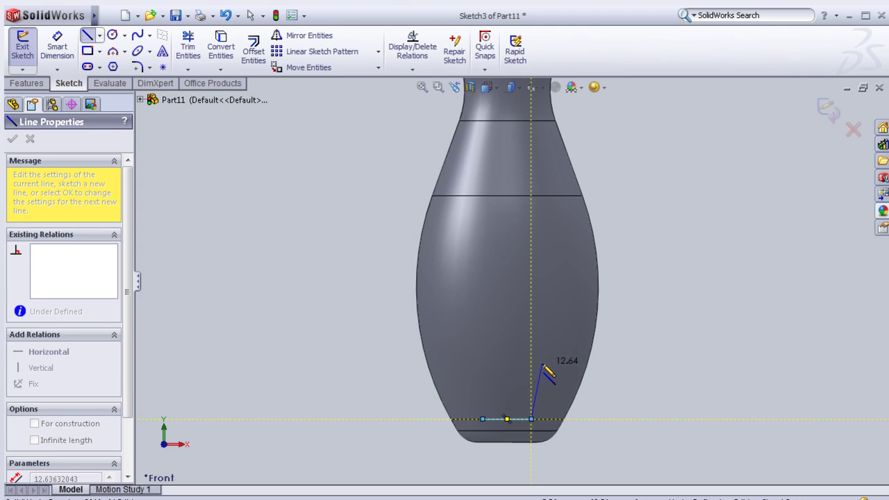
pyautogui.scroll(-2, 545, 406)
pyautogui.scroll(-2, 538, 398)
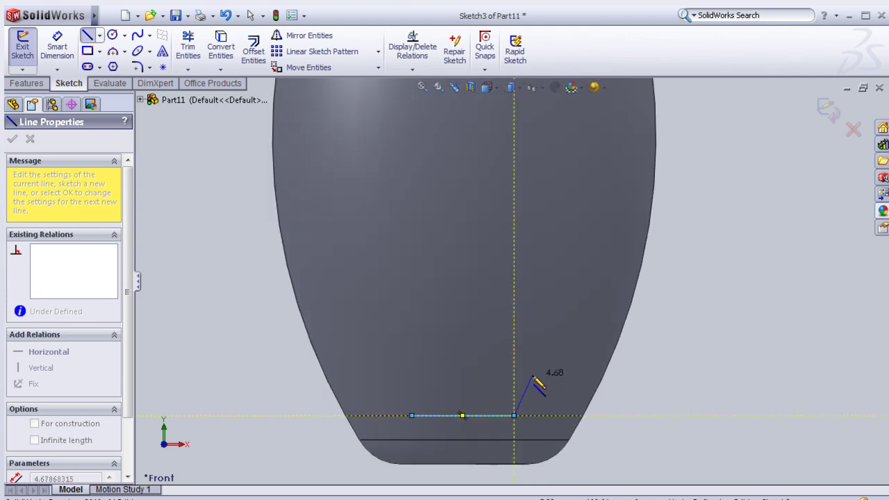
pyautogui.click(533, 357)
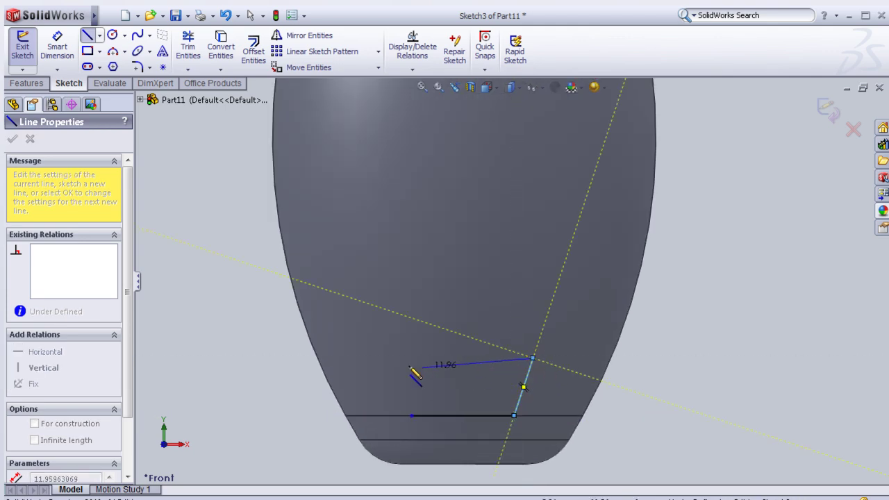
pyautogui.click(390, 358)
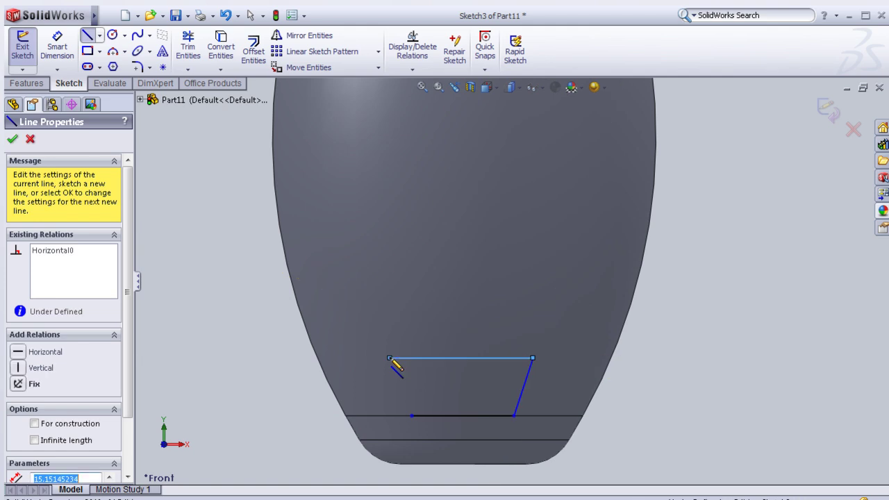
pyautogui.click(411, 415)
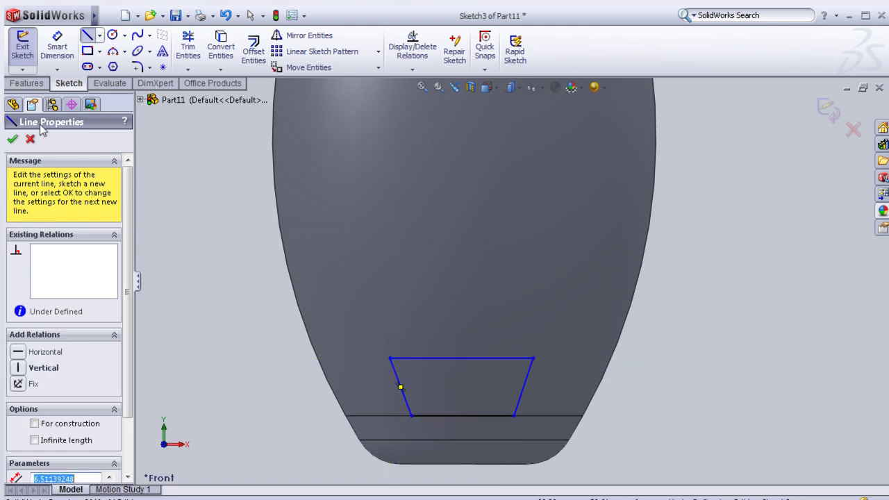
# Dimension the trapezoid's bottom edge to 7 mm.
pyautogui.click(57, 47)
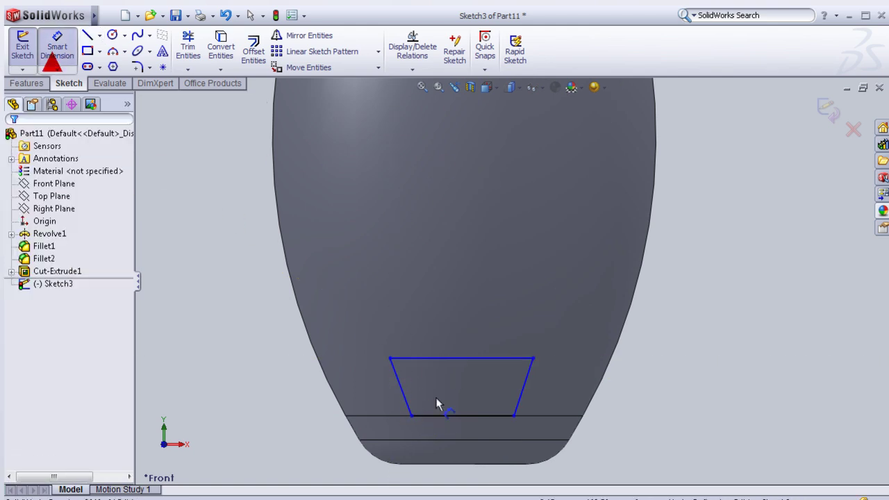
pyautogui.click(467, 462)
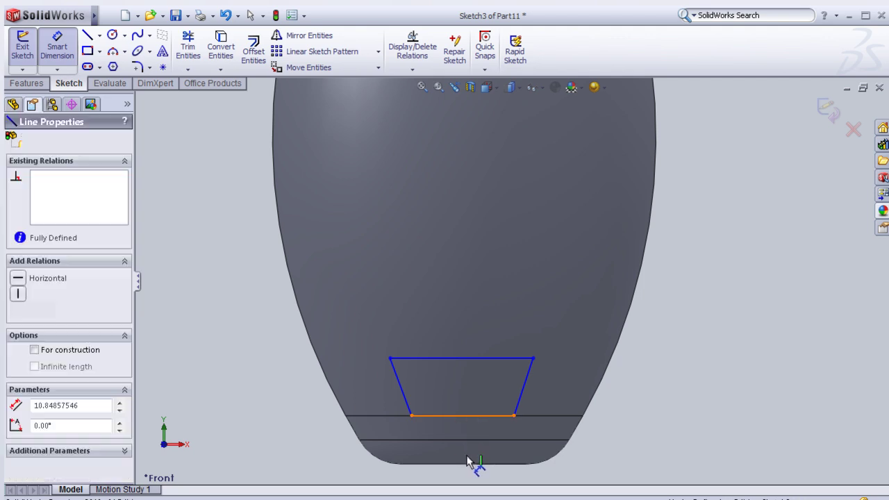
pyautogui.press('z')
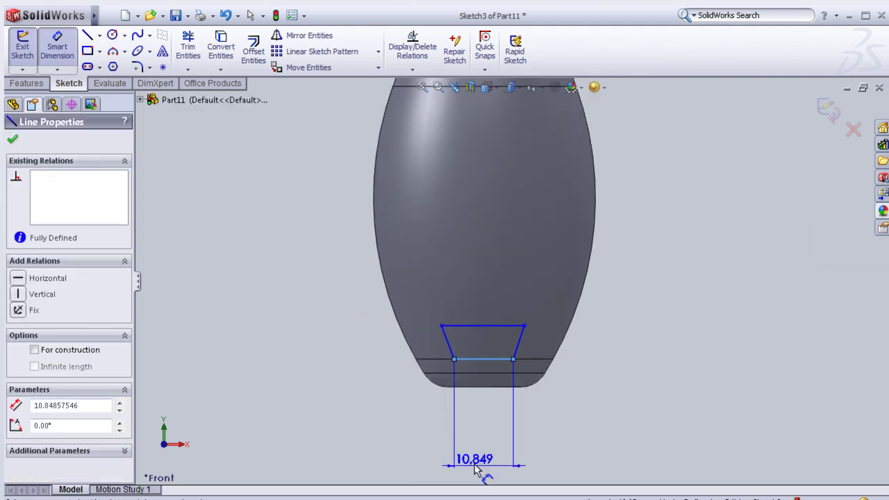
pyautogui.click(478, 455)
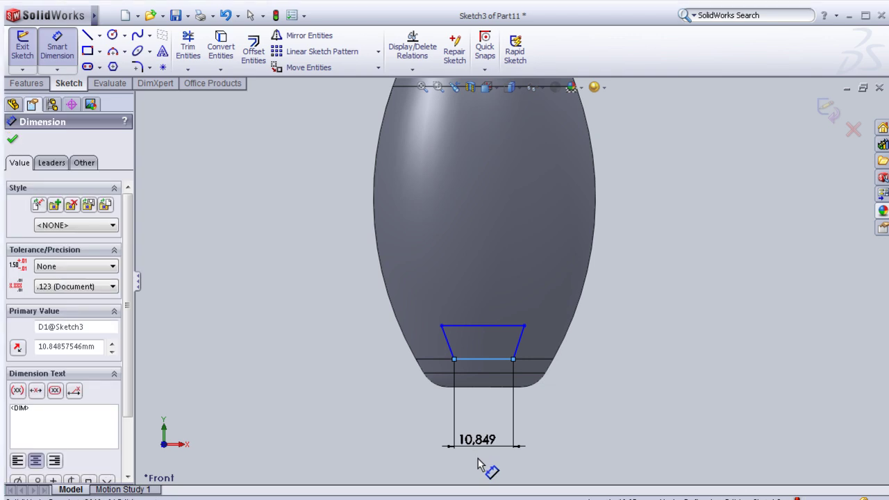
pyautogui.write('7')
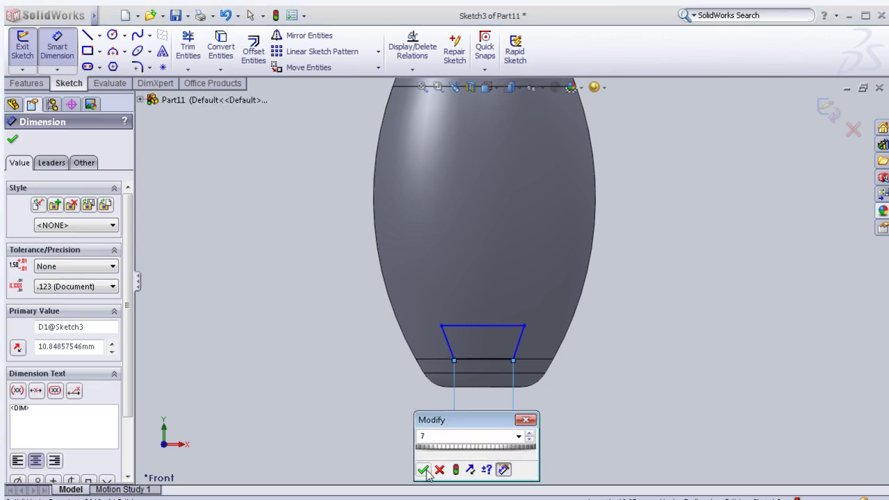
pyautogui.click(423, 470)
# Dimension the trapezoid's top edge to 12 mm.
pyautogui.scroll(-2, 495, 355)
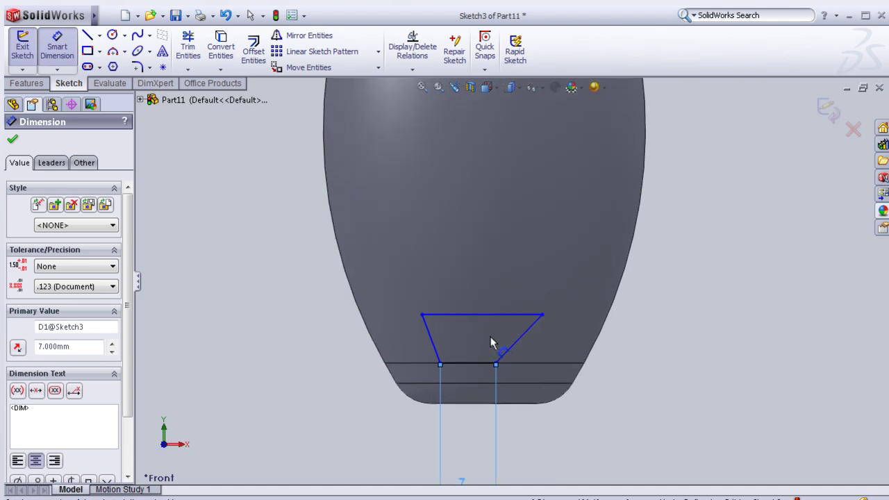
pyautogui.click(476, 295)
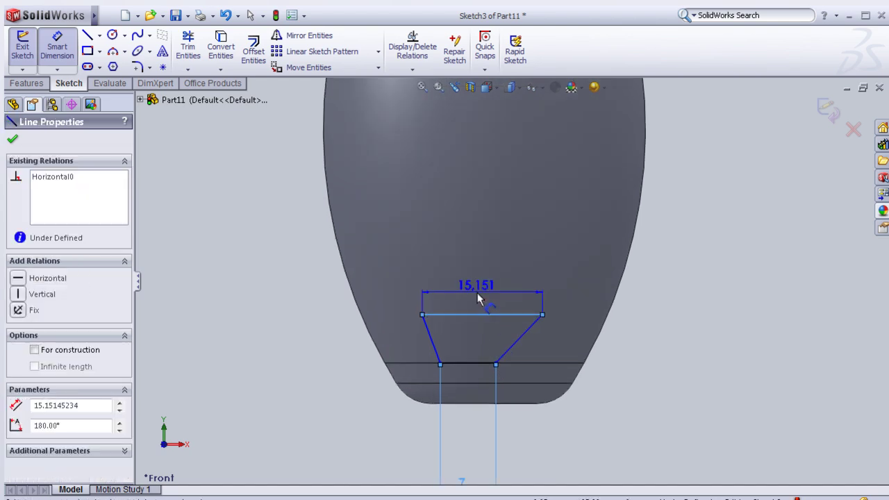
pyautogui.click(467, 296)
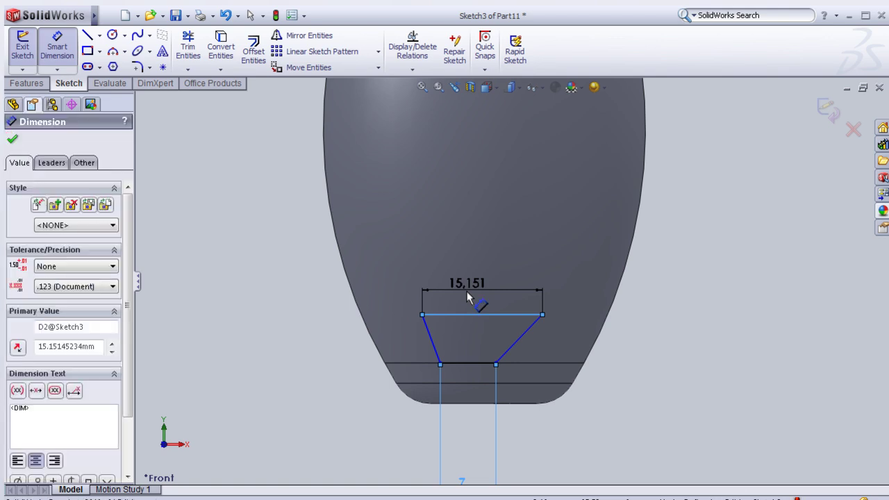
pyautogui.write('1')
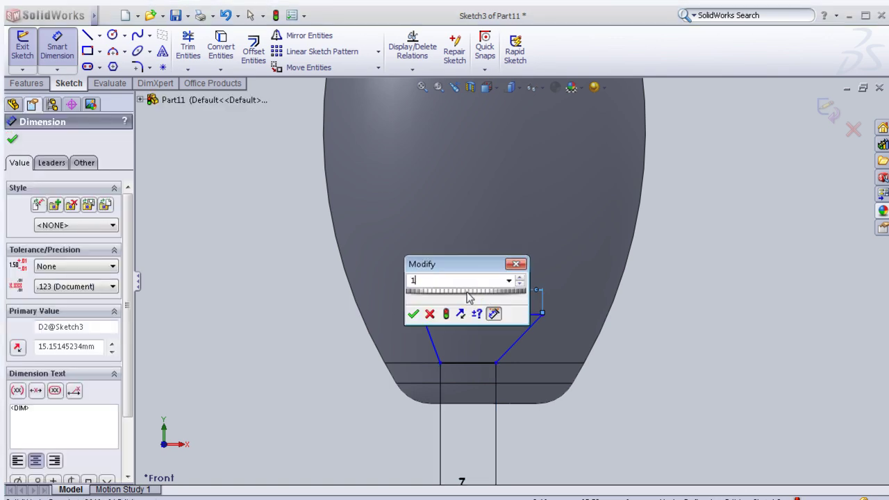
pyautogui.write('2')
pyautogui.click(413, 314)
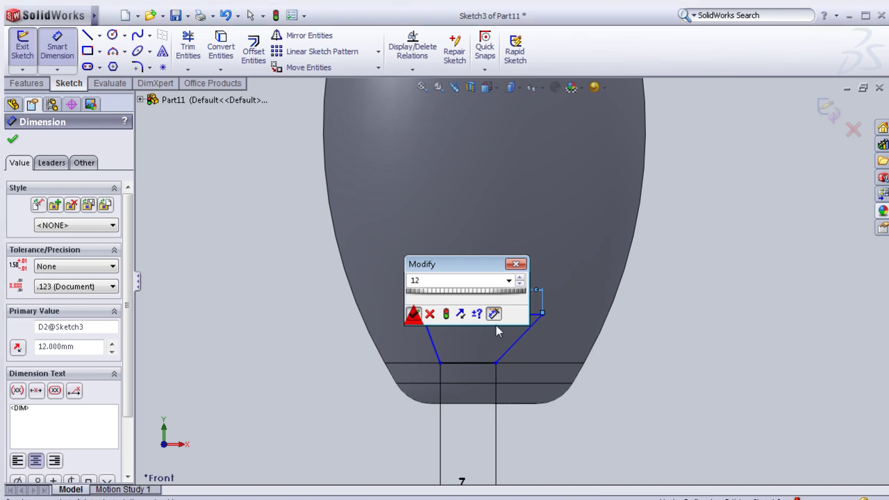
pyautogui.scroll(-2, 506, 342)
pyautogui.click(99, 34)
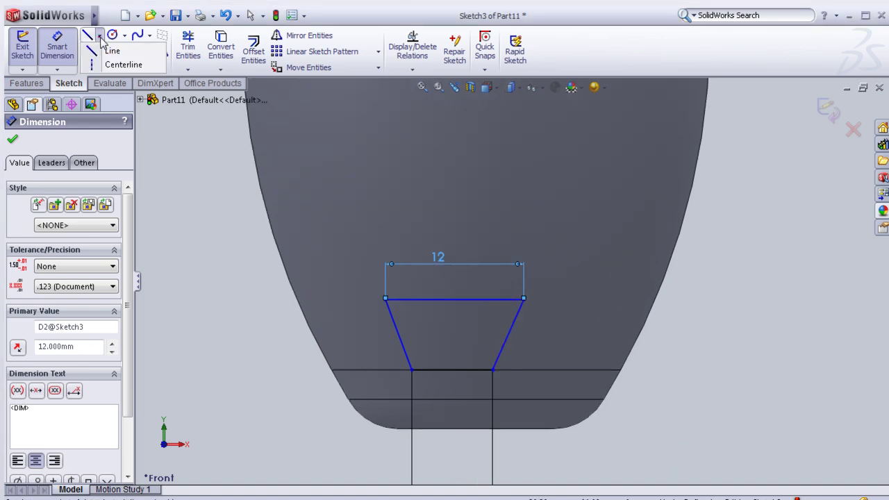
# Draw a vertical centerline through the trapezoid and add a Symmetric relation for both slanted sides.
pyautogui.click(475, 399)
pyautogui.click(475, 210)
pyautogui.press('Escape')
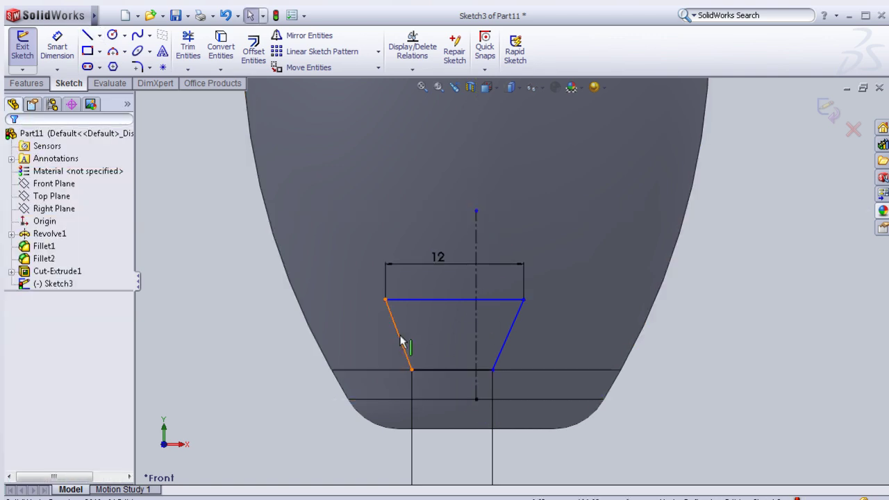
pyautogui.click(406, 351)
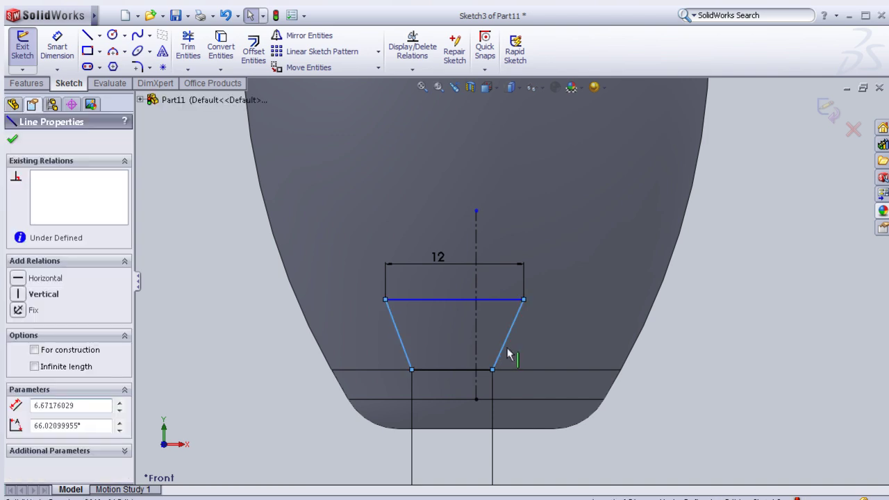
pyautogui.keyDown('ctrl'); pyautogui.click(501, 352); pyautogui.keyUp('ctrl')
pyautogui.keyDown('ctrl'); pyautogui.click(476, 338); pyautogui.keyUp('ctrl')
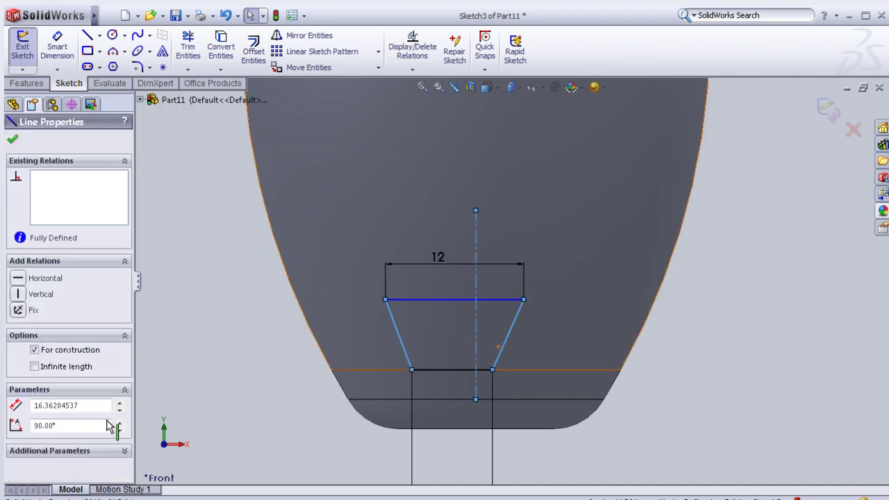
pyautogui.click(45, 438)
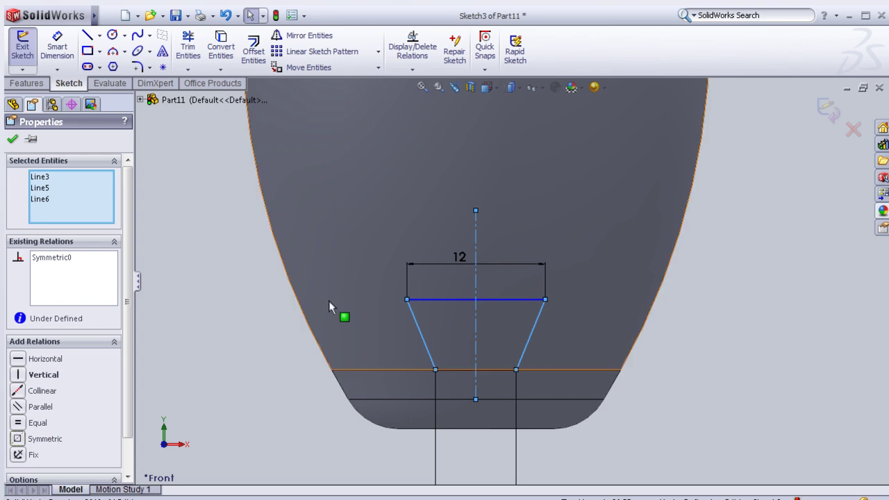
# Add a 10 mm height dimension between the trapezoid's top and bottom edges.
pyautogui.click(12, 139)
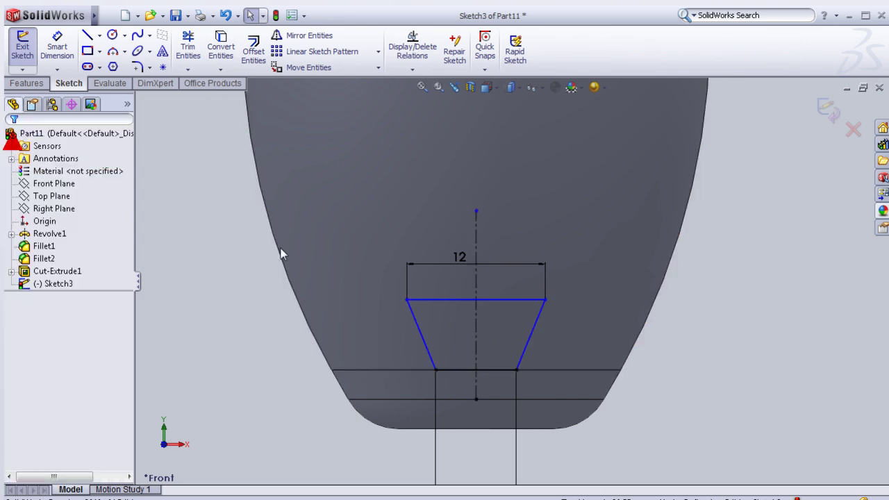
pyautogui.click(57, 48)
pyautogui.click(439, 368)
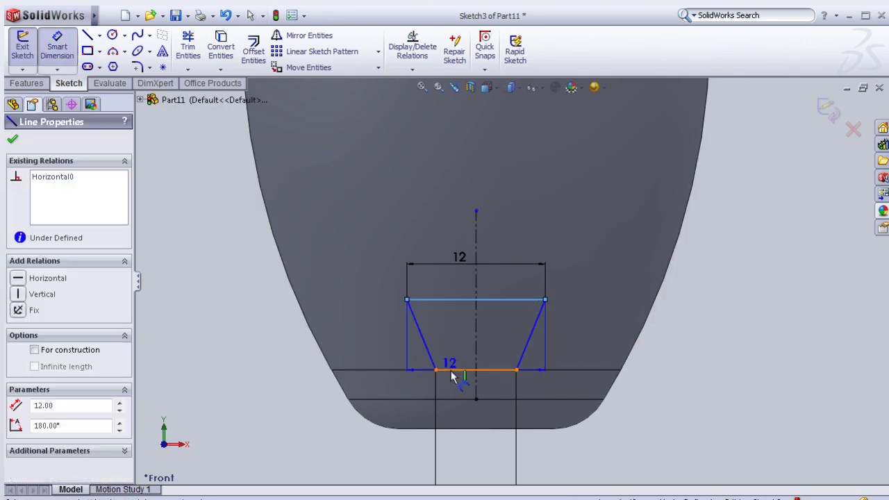
pyautogui.click(269, 347)
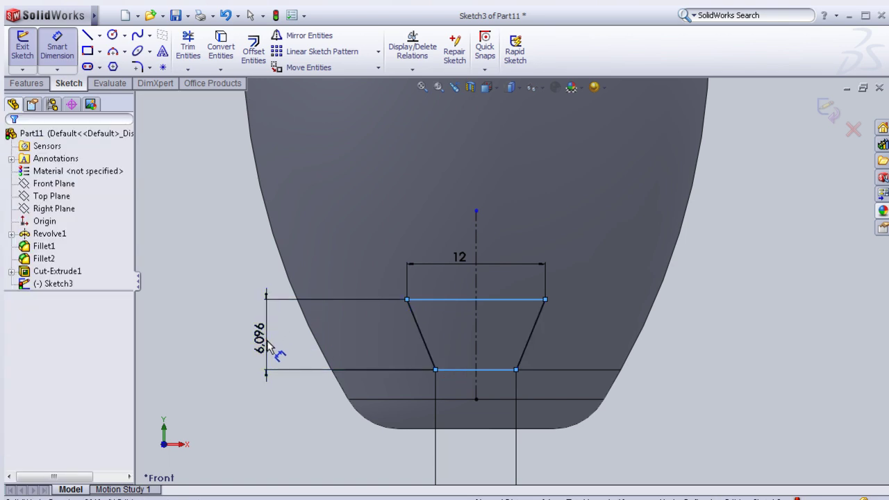
pyautogui.click(270, 347)
pyautogui.doubleClick(269, 347)
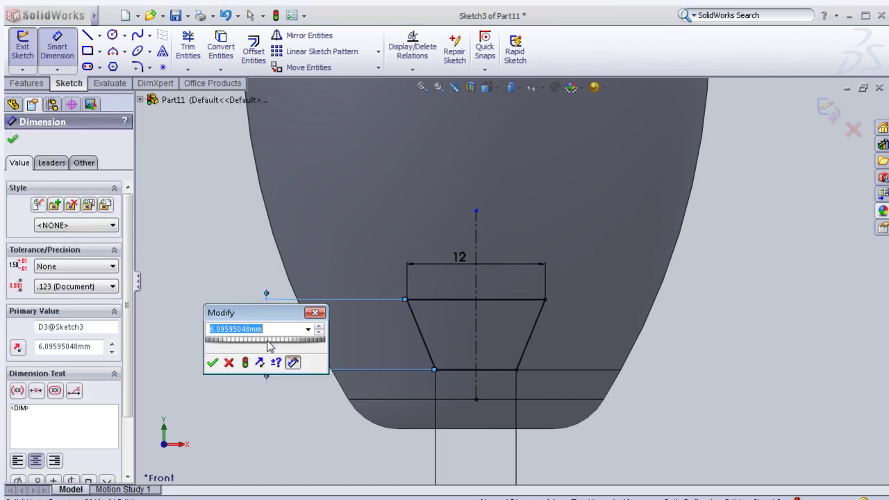
pyautogui.write('10')
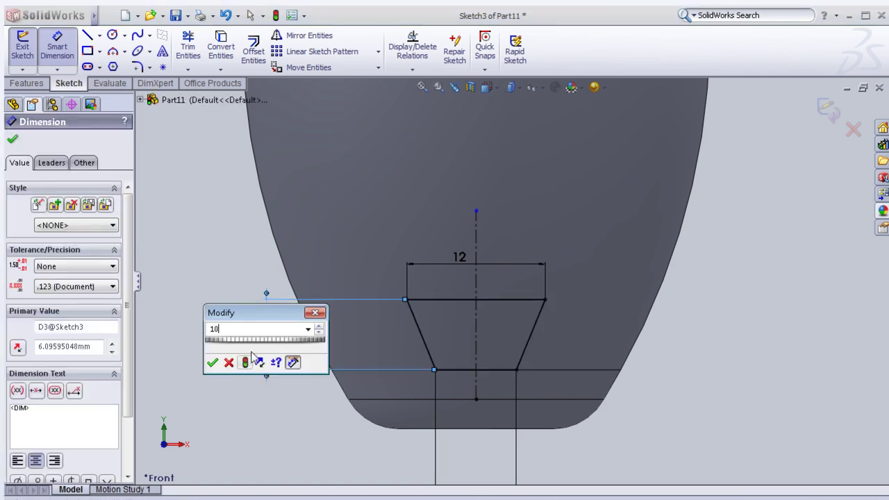
pyautogui.click(212, 362)
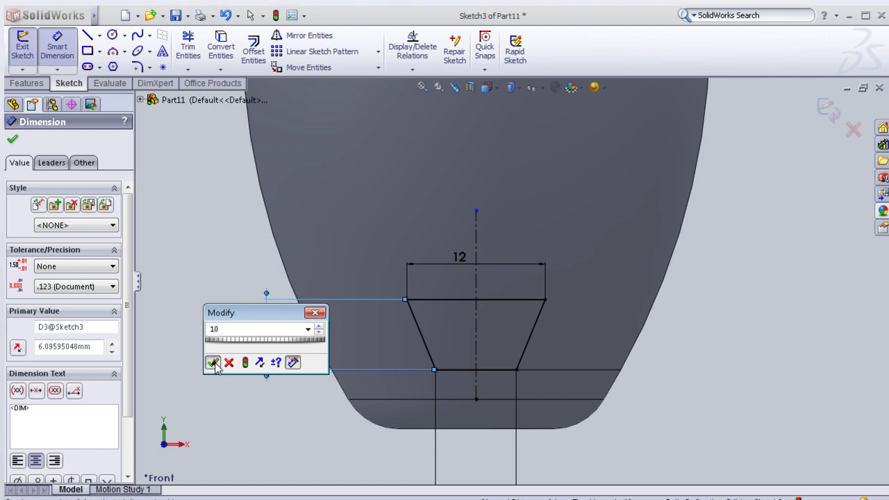
pyautogui.click(12, 142)
# Round all four trapezoid corners with 1 mm sketch fillets.
pyautogui.click(138, 72)
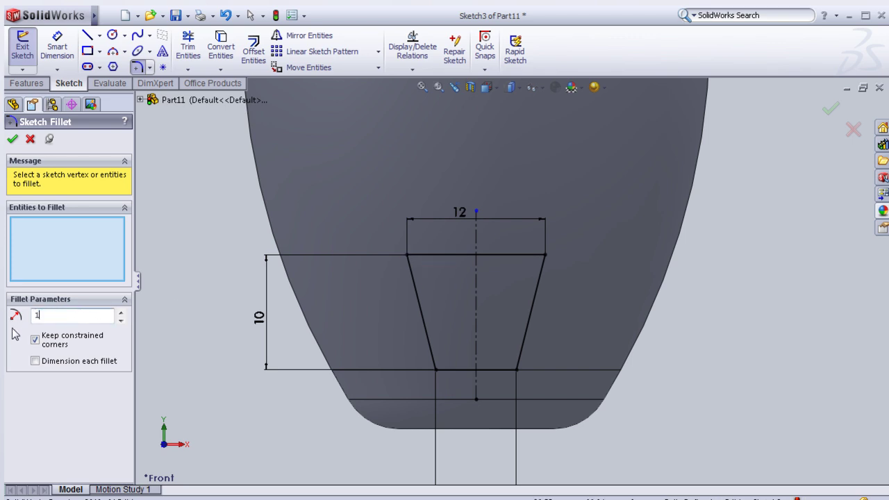
pyautogui.click(407, 256)
pyautogui.click(544, 256)
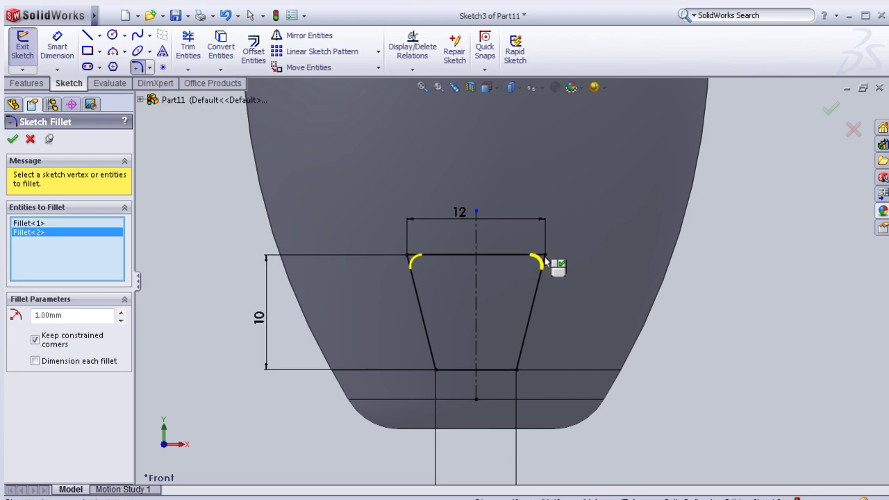
pyautogui.click(516, 370)
pyautogui.click(436, 370)
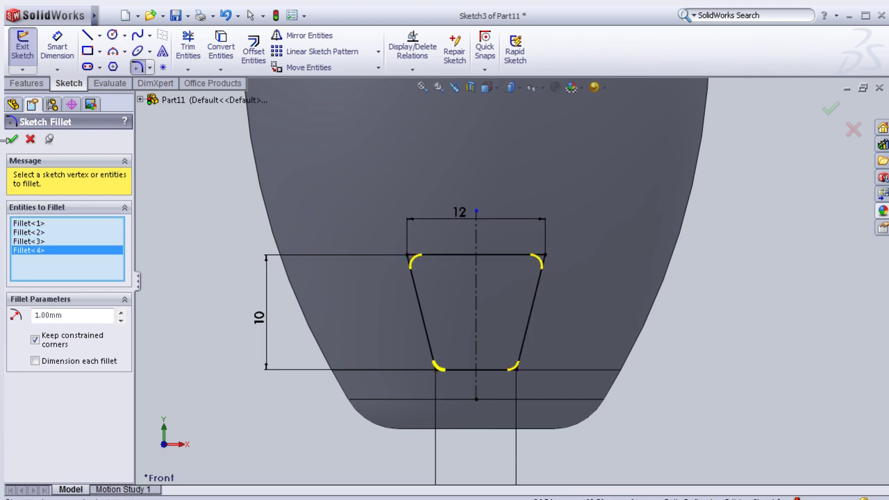
pyautogui.click(11, 141)
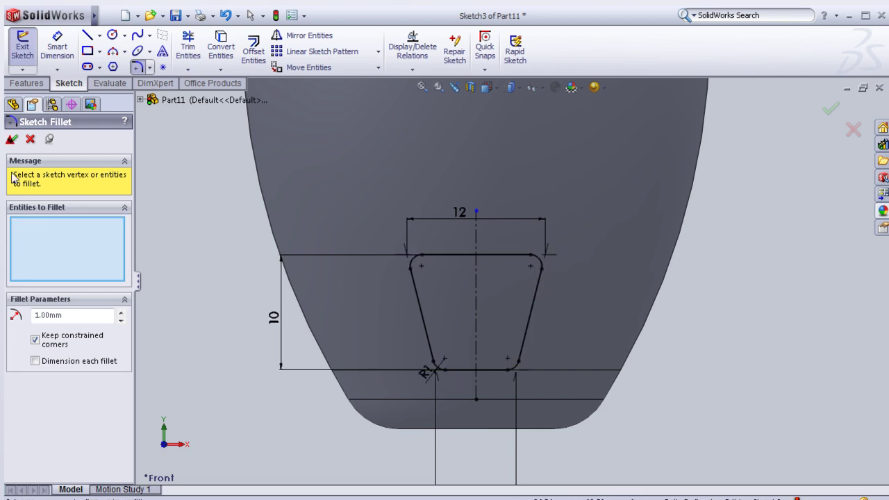
pyautogui.click(28, 86)
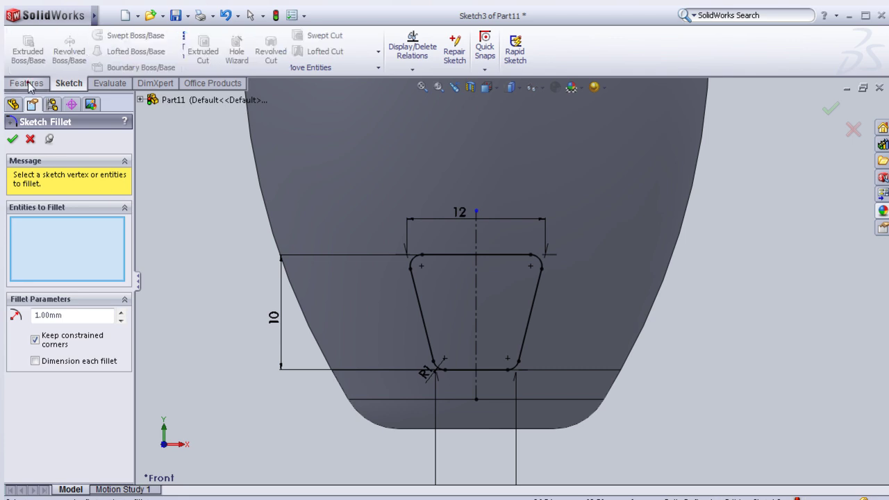
pyautogui.click(832, 111)
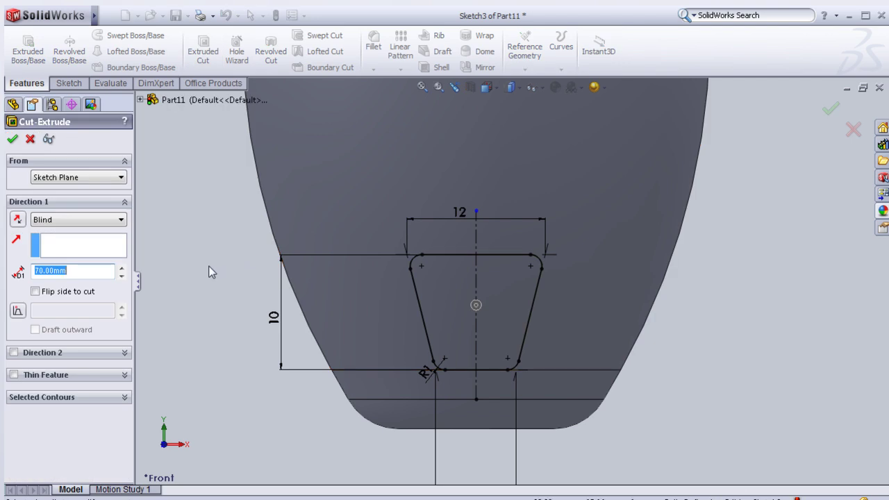
# Extrude-cut the trapezoid slot 70 mm Mid Plane through the grip.
pyautogui.click(80, 220)
pyautogui.click(83, 295)
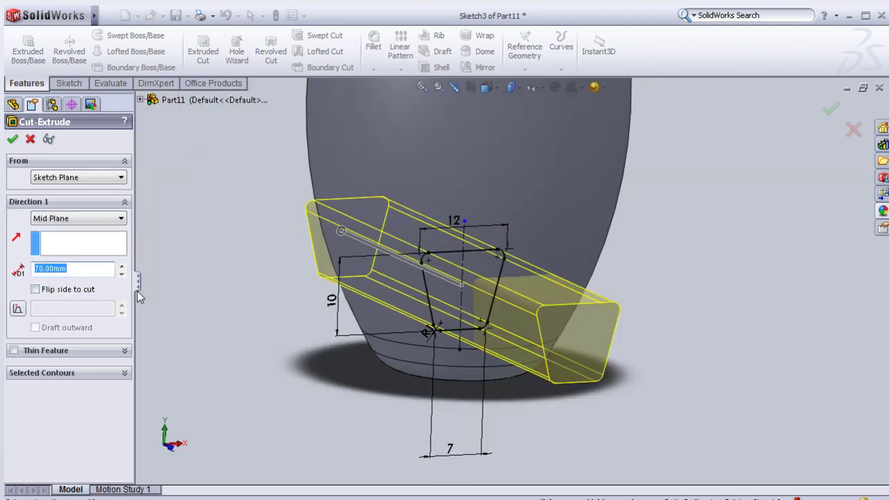
pyautogui.moveTo(214, 283); pyautogui.dragTo(160, 278, button='middle')
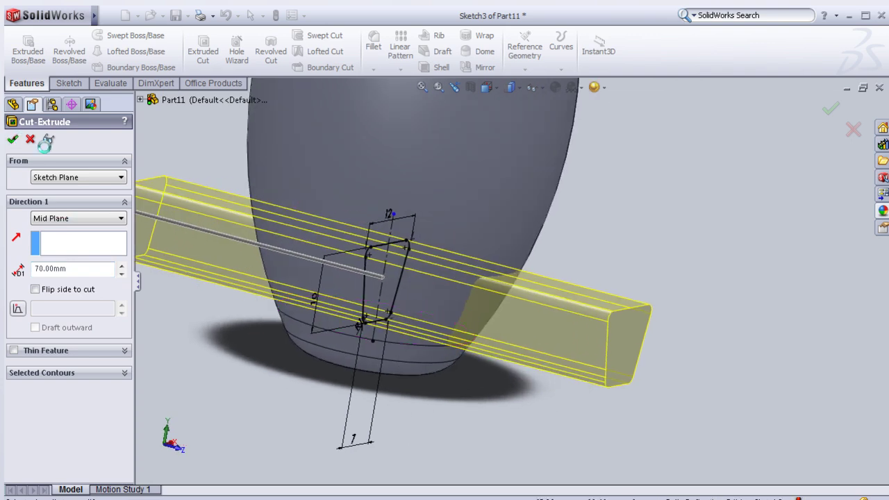
pyautogui.click(12, 138)
# Orbit and zoom around the grip to inspect the new slot from several angles.
pyautogui.moveTo(544, 254)
pyautogui.mouseDown(button='middle')
pyautogui.moveTo(604, 259)
pyautogui.moveTo(532, 262)
pyautogui.mouseUp(button='middle')
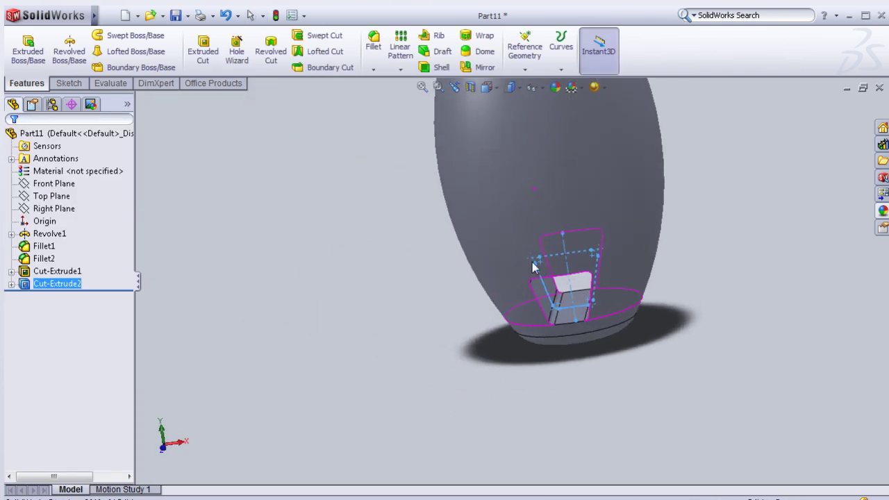
pyautogui.press('Escape')
pyautogui.scroll(3, 390, 283)
pyautogui.moveTo(405, 281)
pyautogui.mouseDown(button='middle')
pyautogui.moveTo(264, 313)
pyautogui.moveTo(310, 366)
pyautogui.moveTo(459, 351)
pyautogui.mouseUp(button='middle')
pyautogui.moveTo(621, 281)
pyautogui.mouseDown(button='middle')
pyautogui.moveTo(504, 335)
pyautogui.moveTo(438, 299)
pyautogui.moveTo(473, 304)
pyautogui.moveTo(442, 322)
pyautogui.mouseUp(button='middle')
pyautogui.scroll(-3, 522, 277)
pyautogui.scroll(3, 522, 276)
pyautogui.moveTo(573, 256)
pyautogui.mouseDown(button='middle')
pyautogui.moveTo(679, 183)
pyautogui.moveTo(601, 310)
pyautogui.moveTo(706, 167)
pyautogui.mouseUp(button='middle')
pyautogui.scroll(2, 706, 167)
pyautogui.moveTo(443, 168)
pyautogui.mouseDown(button='middle')
pyautogui.moveTo(490, 426)
pyautogui.moveTo(476, 460)
pyautogui.moveTo(441, 444)
pyautogui.moveTo(496, 389)
pyautogui.moveTo(510, 347)
pyautogui.moveTo(527, 381)
pyautogui.moveTo(500, 413)
pyautogui.mouseUp(button='middle')
pyautogui.scroll(-2, 647, 150)
pyautogui.scroll(-1, 391, 192)
pyautogui.moveTo(427, 201); pyautogui.dragTo(432, 191, button='middle')
pyautogui.scroll(-2, 424, 201)
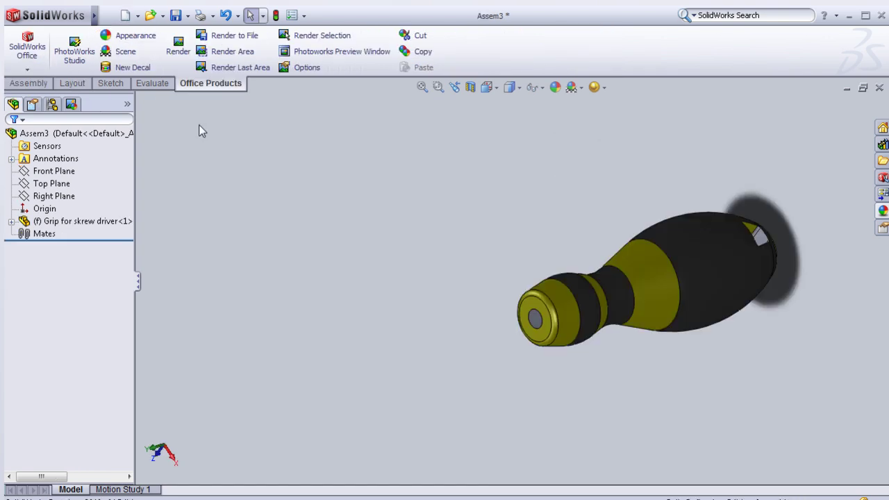
# Insert the screw driver head part into the assembly.
pyautogui.click(30, 84)
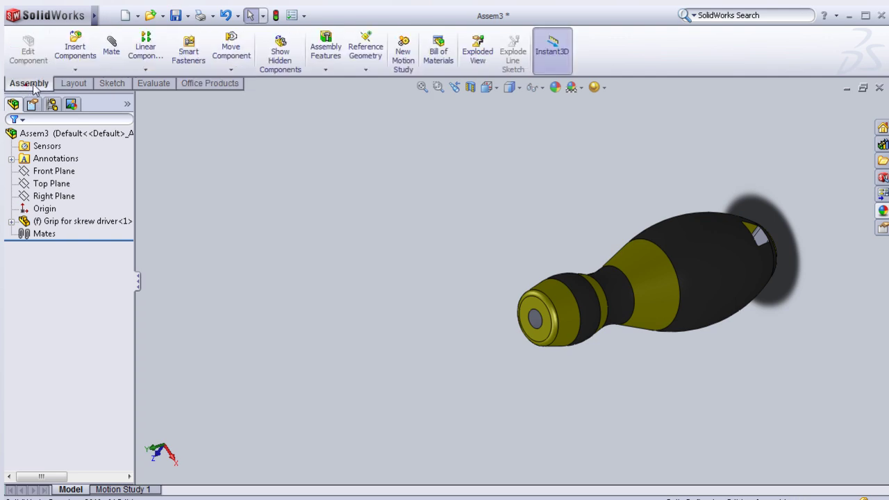
pyautogui.click(75, 47)
pyautogui.click(72, 321)
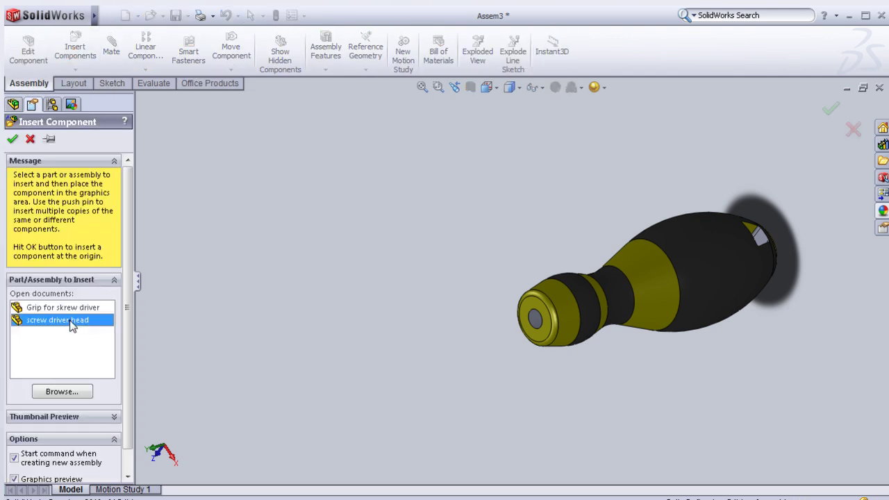
pyautogui.click(406, 295)
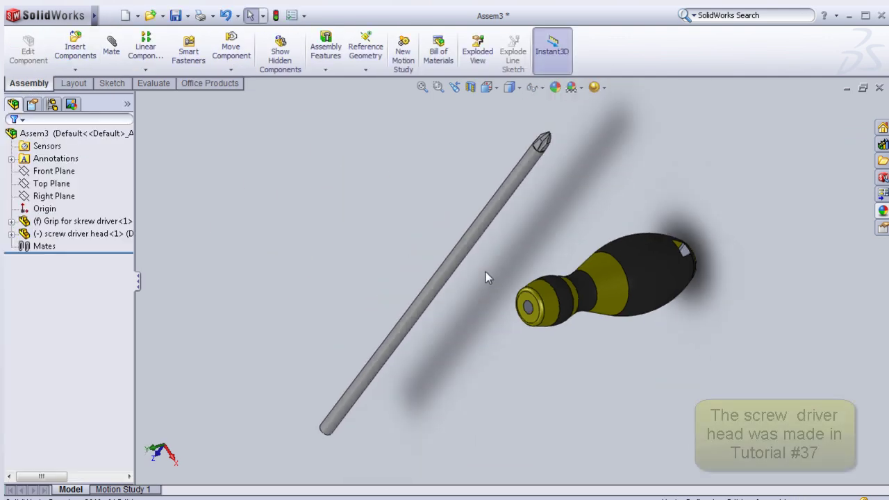
pyautogui.moveTo(485, 271); pyautogui.dragTo(509, 255, button='middle')
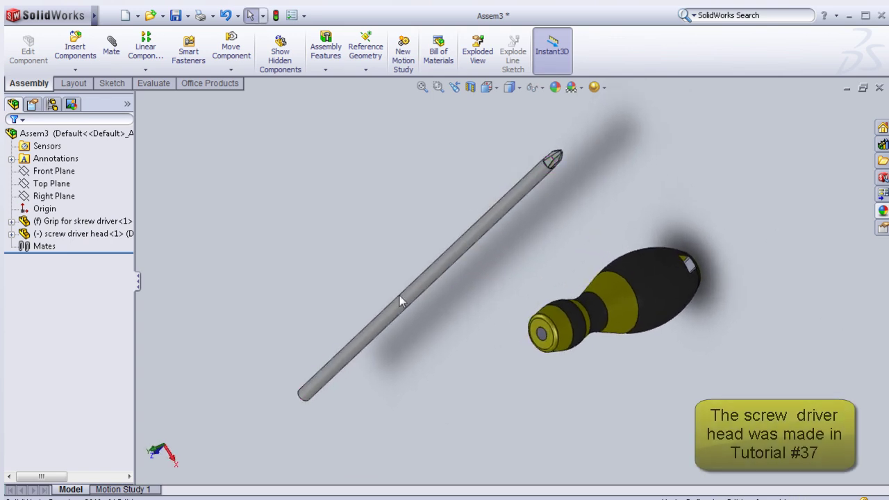
# Mate the shaft's cylindrical face concentric with the grip's hole, flipped to point outward.
pyautogui.click(111, 47)
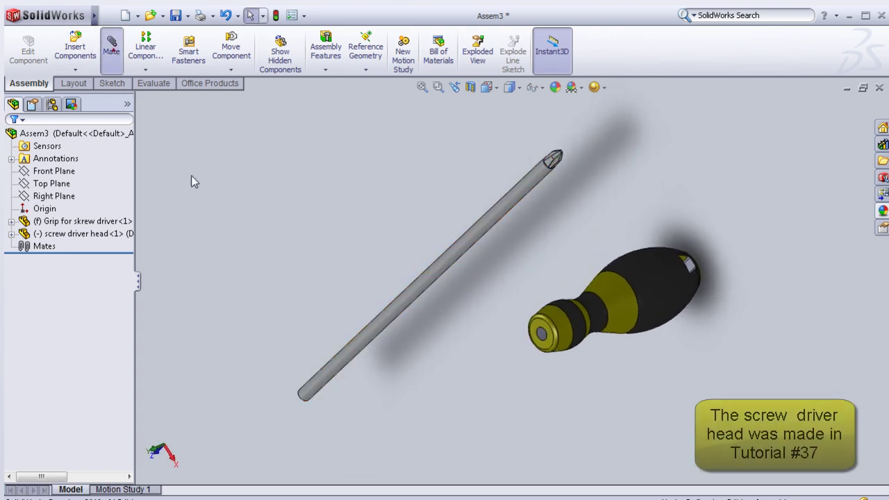
pyautogui.click(380, 328)
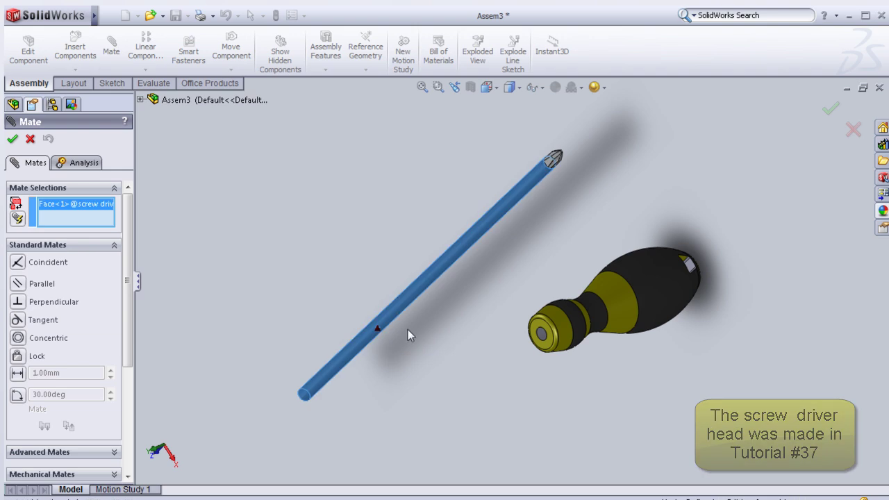
pyautogui.scroll(-3, 542, 337)
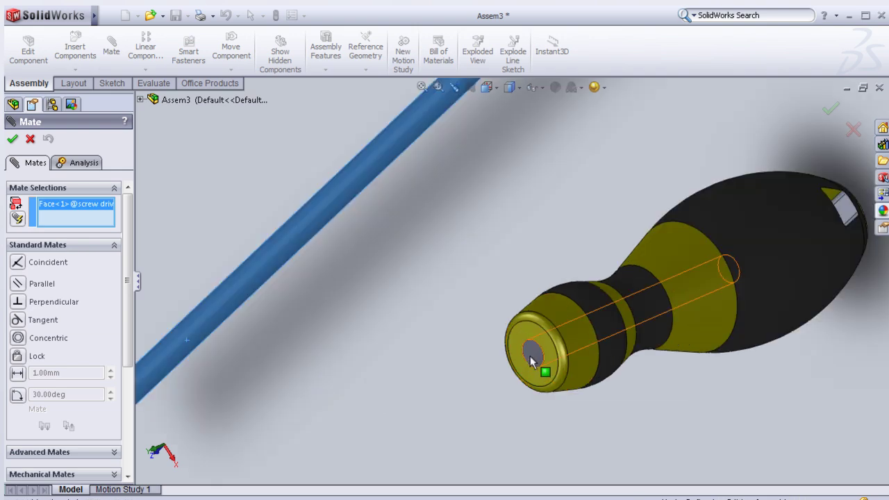
pyautogui.press('Escape')
pyautogui.press('f')
pyautogui.click(111, 48)
pyautogui.click(374, 293)
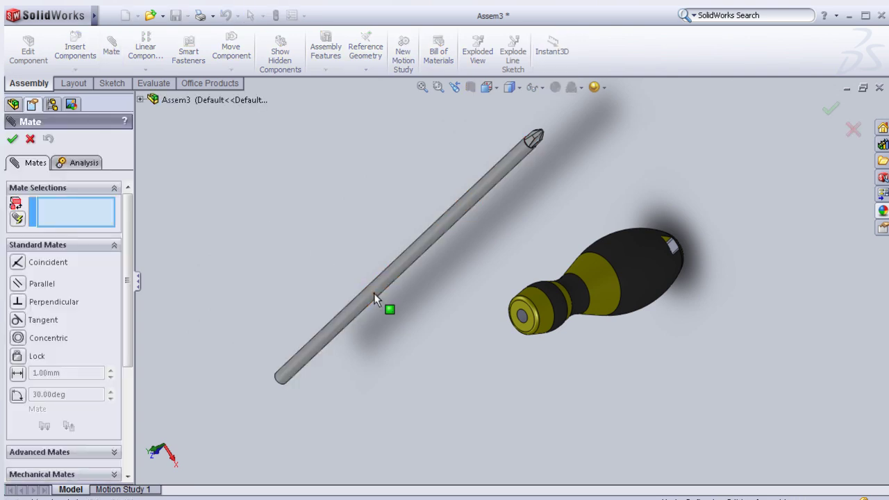
pyautogui.click(522, 320)
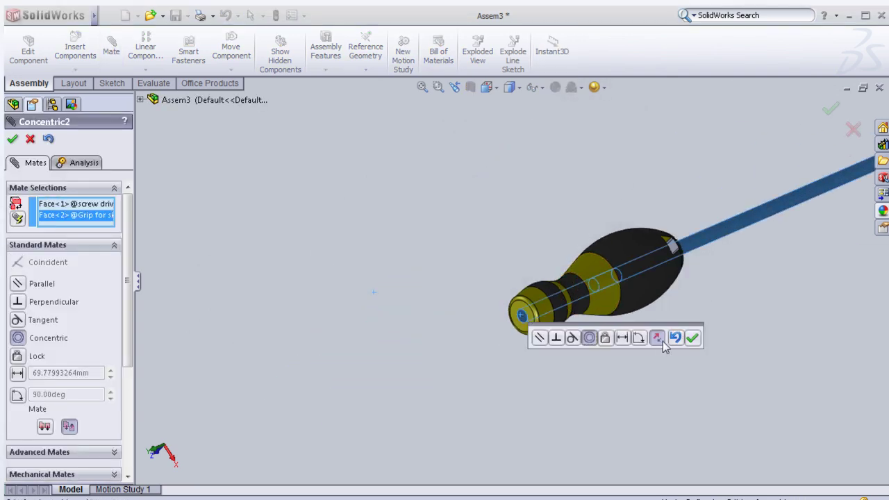
pyautogui.click(657, 338)
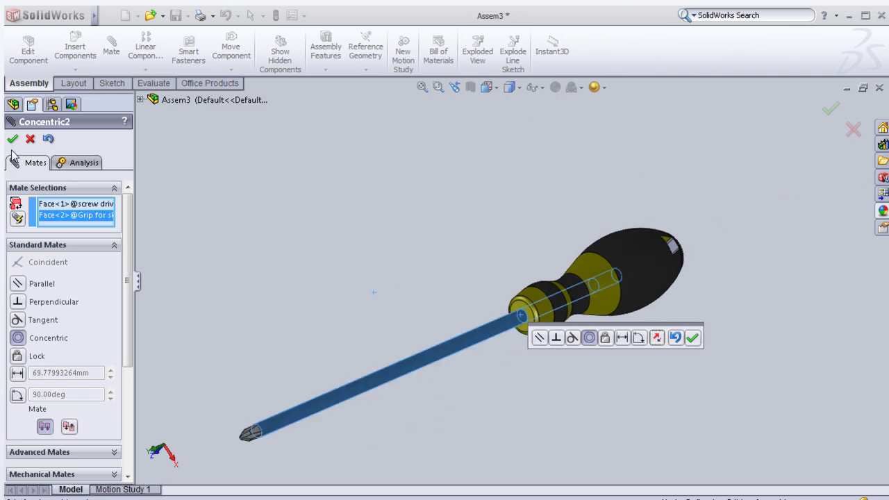
pyautogui.click(692, 338)
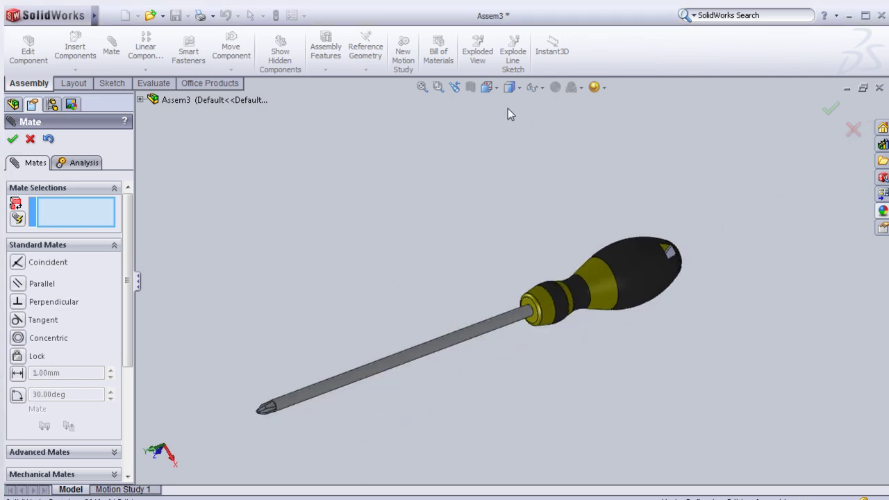
pyautogui.click(515, 88)
# Switch the view to hidden-line display, then back to shaded.
pyautogui.click(511, 157)
pyautogui.scroll(-3, 588, 300)
pyautogui.scroll(-3, 584, 300)
pyautogui.scroll(3, 645, 416)
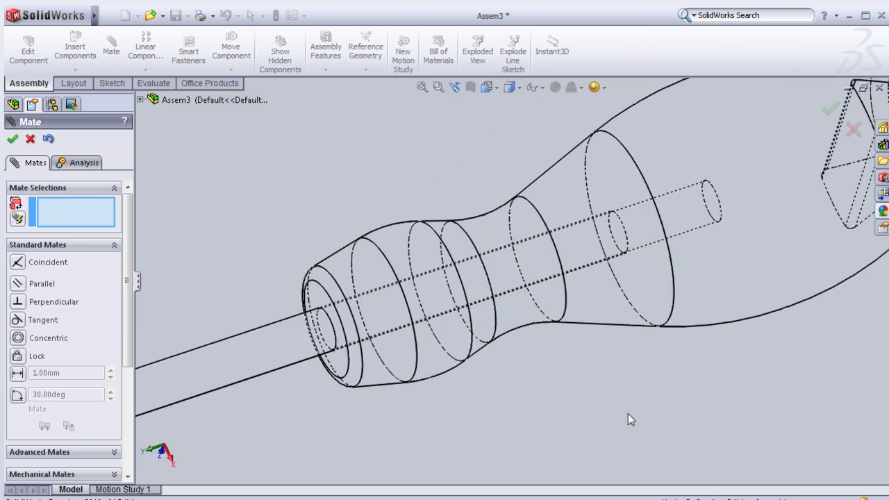
pyautogui.press('Escape')
pyautogui.click(511, 88)
pyautogui.click(512, 118)
# Drag the shaft along its axis partway out of the grip's hole.
pyautogui.moveTo(448, 314); pyautogui.dragTo(486, 307)
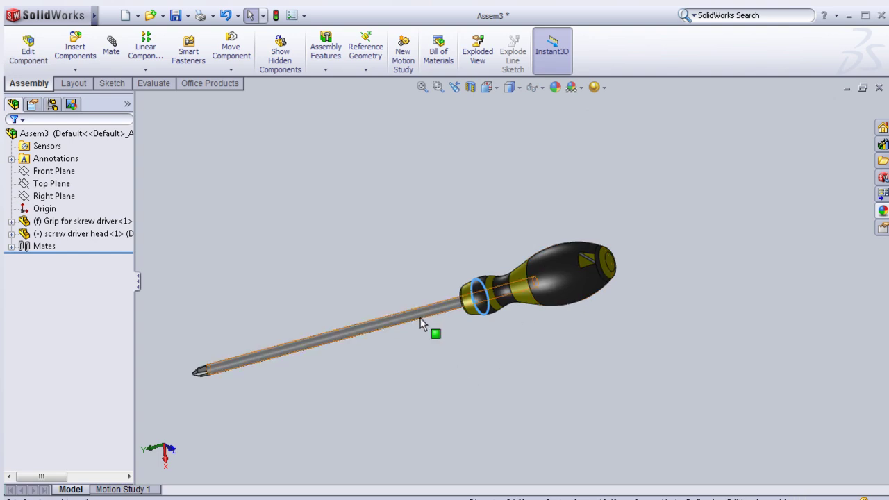
pyautogui.moveTo(419, 324); pyautogui.dragTo(396, 330)
pyautogui.moveTo(347, 342); pyautogui.dragTo(308, 354)
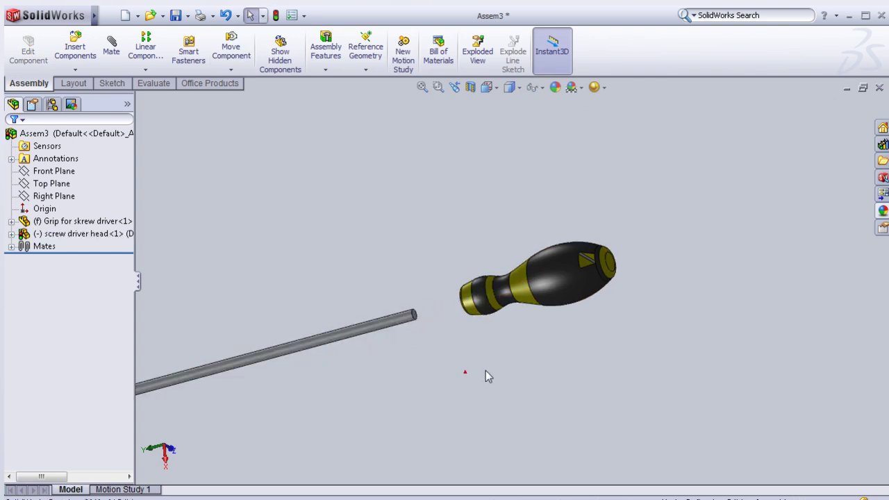
pyautogui.moveTo(500, 371)
pyautogui.mouseDown(button='middle')
pyautogui.moveTo(444, 352)
pyautogui.moveTo(474, 343)
pyautogui.mouseUp(button='middle')
pyautogui.scroll(-5, 424, 319)
# Mate the shaft's flat end face coincident with the bottom of the grip's hole.
pyautogui.click(379, 224)
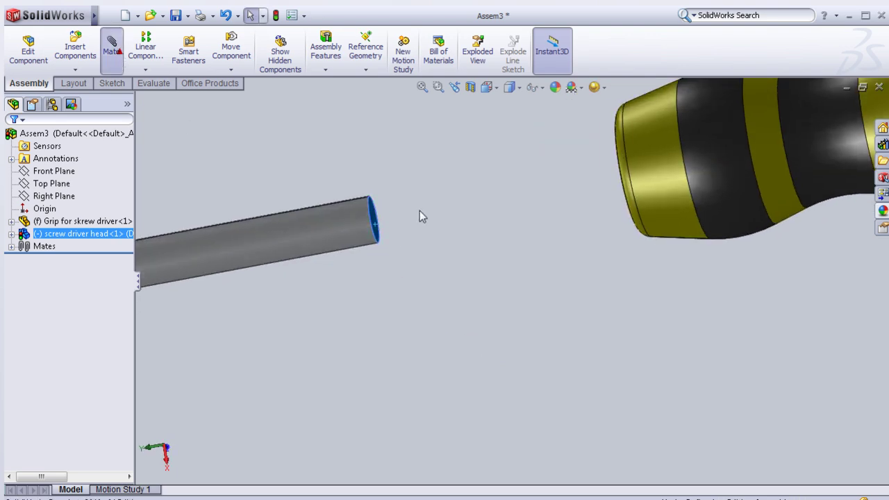
pyautogui.moveTo(459, 252)
pyautogui.mouseDown(button='middle')
pyautogui.moveTo(611, 256)
pyautogui.moveTo(540, 237)
pyautogui.moveTo(573, 216)
pyautogui.moveTo(588, 222)
pyautogui.moveTo(254, 242)
pyautogui.moveTo(269, 218)
pyautogui.moveTo(256, 254)
pyautogui.mouseUp(button='middle')
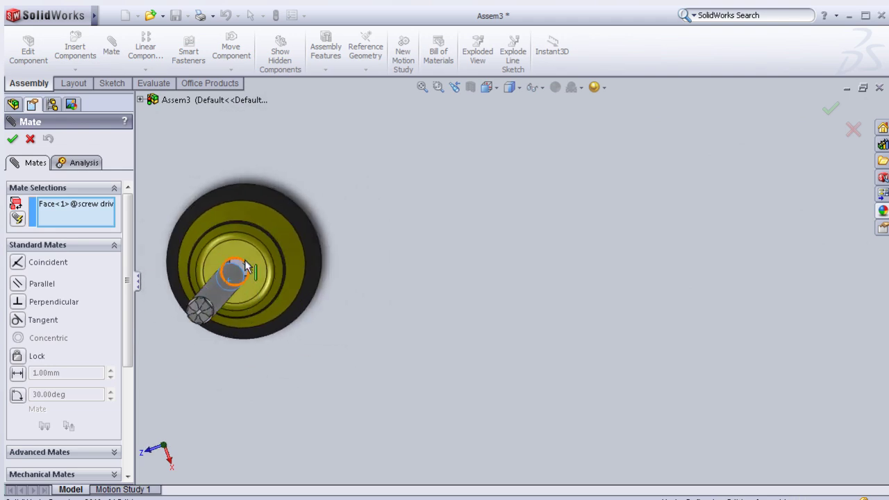
pyautogui.scroll(-3, 242, 265)
pyautogui.scroll(-4, 264, 274)
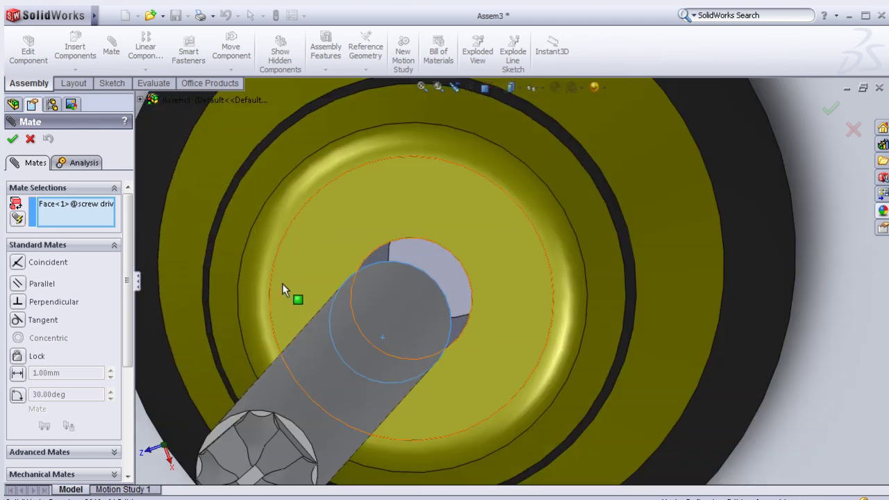
pyautogui.click(434, 271)
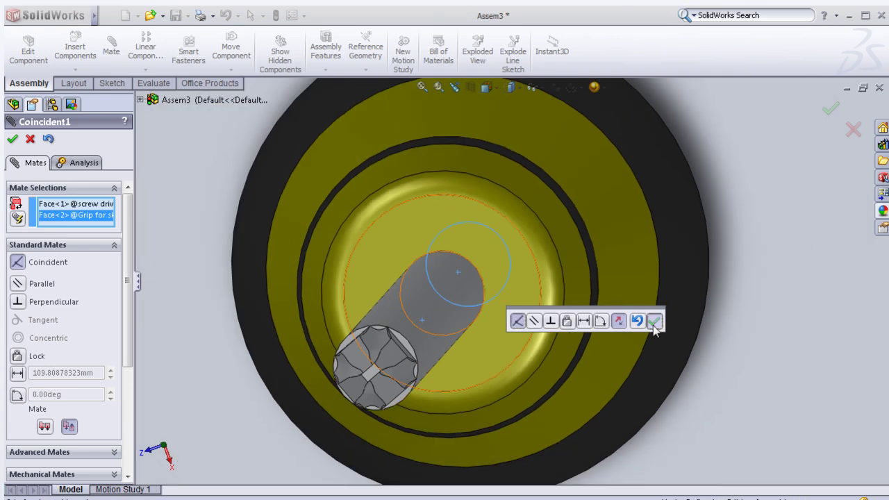
pyautogui.click(654, 321)
pyautogui.scroll(3, 725, 334)
pyautogui.moveTo(734, 334)
pyautogui.mouseDown(button='middle')
pyautogui.moveTo(676, 370)
pyautogui.moveTo(465, 339)
pyautogui.moveTo(405, 378)
pyautogui.moveTo(415, 347)
pyautogui.moveTo(479, 345)
pyautogui.mouseUp(button='middle')
pyautogui.scroll(5, 465, 339)
pyautogui.scroll(-1, 437, 254)
pyautogui.scroll(-2, 437, 254)
pyautogui.click(13, 141)
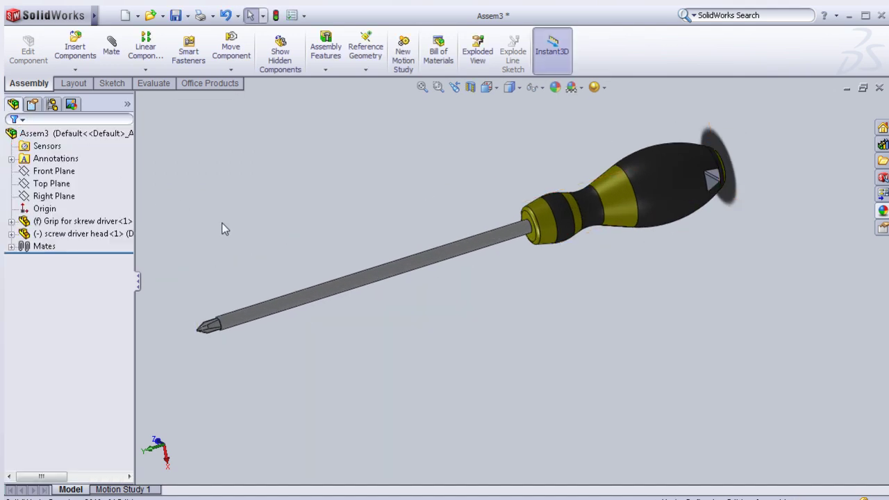
pyautogui.moveTo(316, 245)
pyautogui.mouseDown(button='middle')
pyautogui.moveTo(308, 274)
pyautogui.moveTo(119, 403)
pyautogui.moveTo(145, 432)
pyautogui.moveTo(247, 390)
pyautogui.mouseUp(button='middle')
pyautogui.moveTo(269, 314)
pyautogui.mouseDown(button='middle')
pyautogui.moveTo(244, 257)
pyautogui.moveTo(540, 284)
pyautogui.moveTo(402, 255)
pyautogui.moveTo(311, 397)
pyautogui.moveTo(319, 451)
pyautogui.moveTo(301, 456)
pyautogui.moveTo(421, 361)
pyautogui.moveTo(436, 182)
pyautogui.moveTo(450, 195)
pyautogui.moveTo(482, 179)
pyautogui.moveTo(487, 202)
pyautogui.moveTo(478, 201)
pyautogui.moveTo(461, 103)
pyautogui.moveTo(430, 293)
pyautogui.moveTo(407, 272)
pyautogui.moveTo(409, 315)
pyautogui.mouseUp(button='middle')
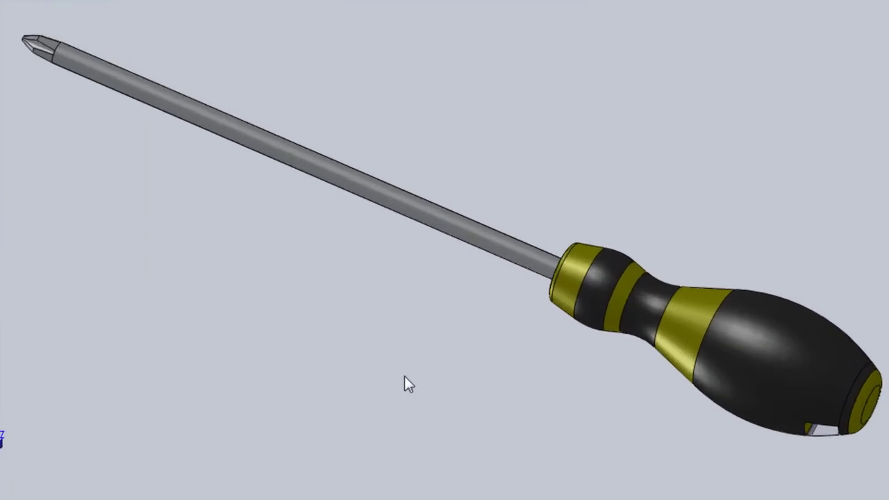
pyautogui.moveTo(408, 384); pyautogui.dragTo(387, 382, button='middle')
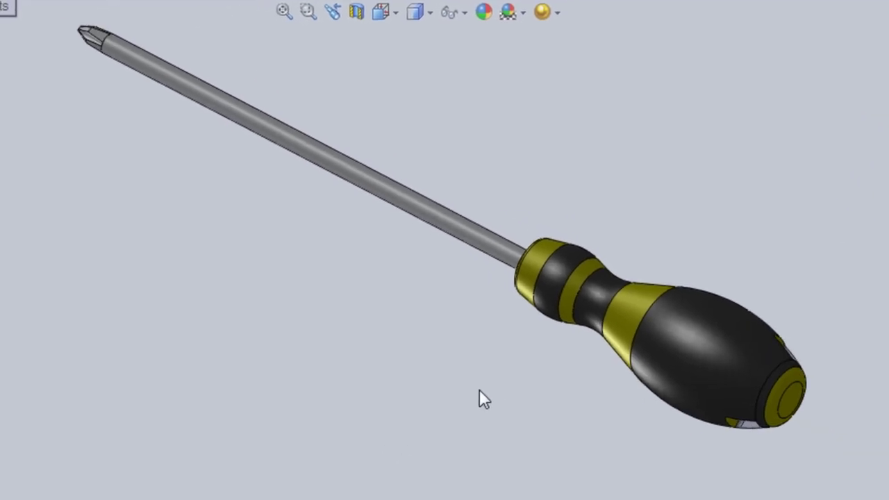
pyautogui.scroll(-2, 479, 389)
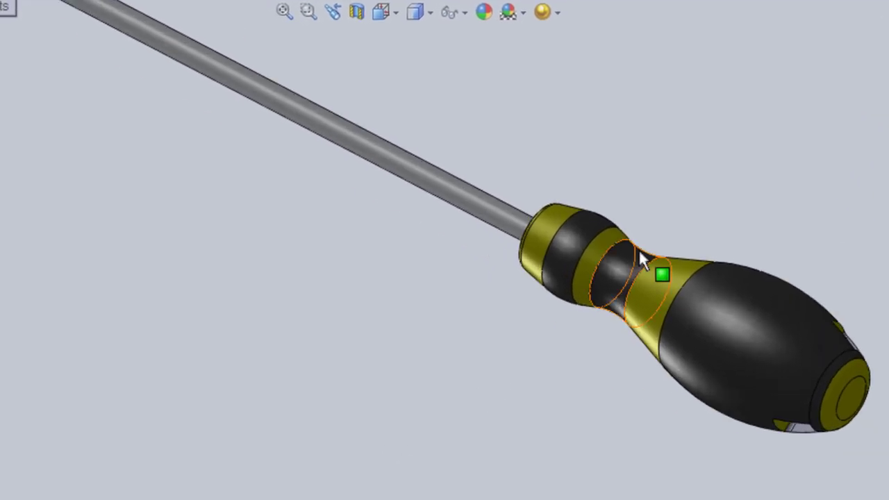